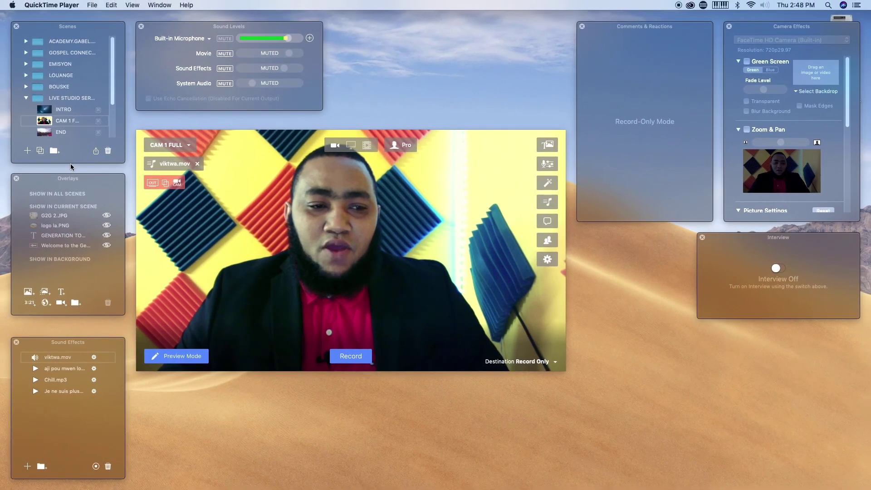
# Extend the Scenes window down to the Overlays window, and close and reopen Ecamm Live.
pyautogui.moveTo(70, 163); pyautogui.dragTo(72, 176)
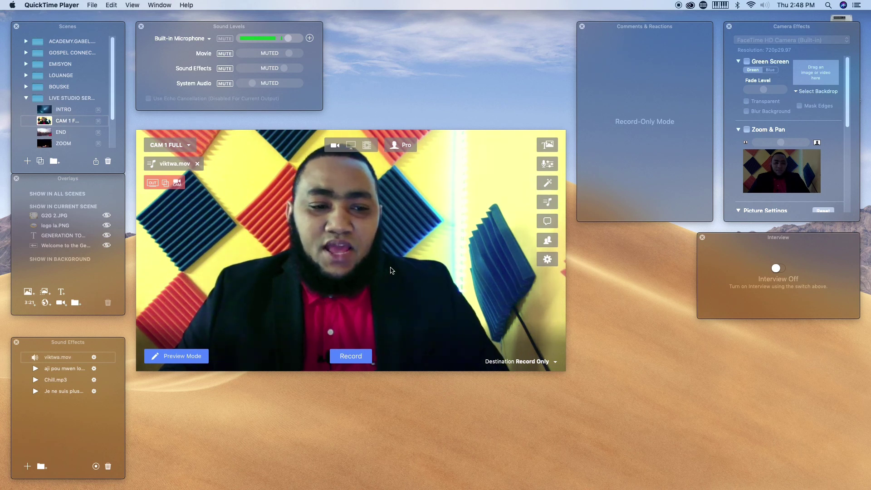
pyautogui.click(111, 224)
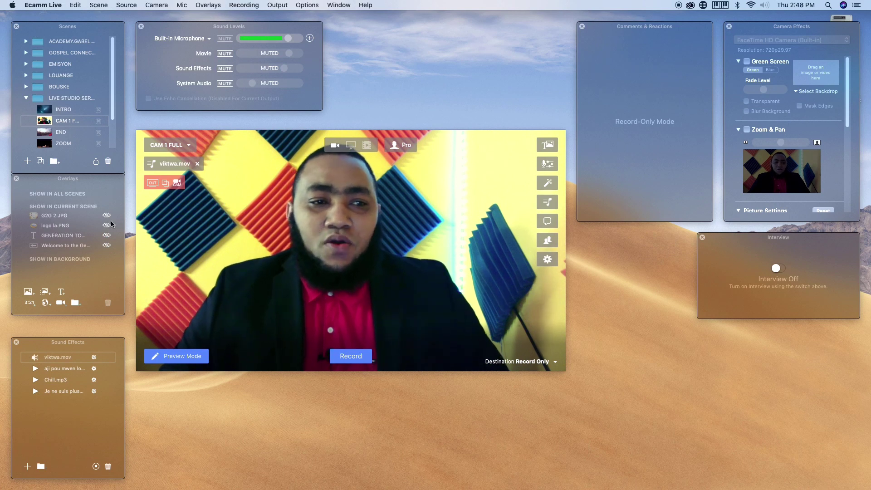
pyautogui.click(52, 8)
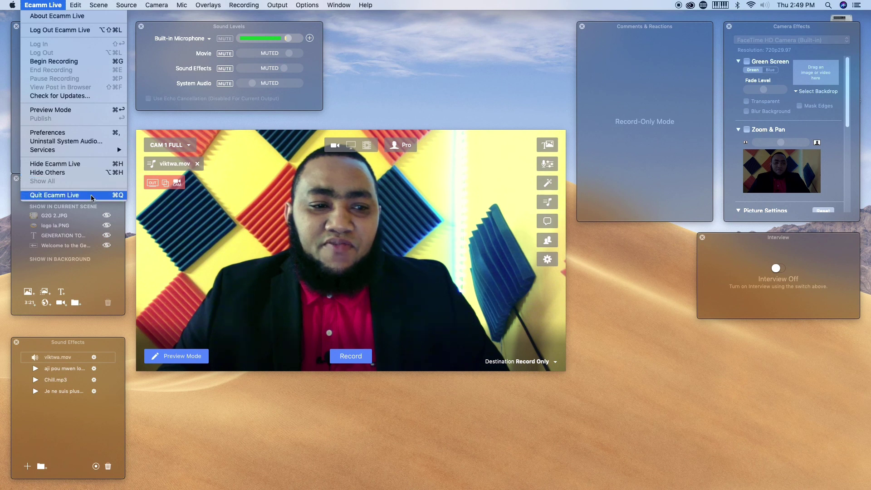
pyautogui.press('Escape')
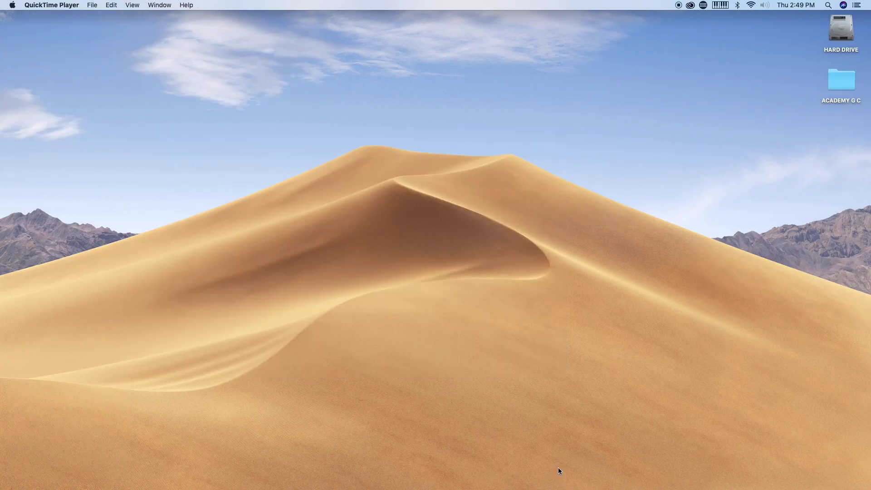
pyautogui.moveTo(440, 488)
pyautogui.click(390, 472)
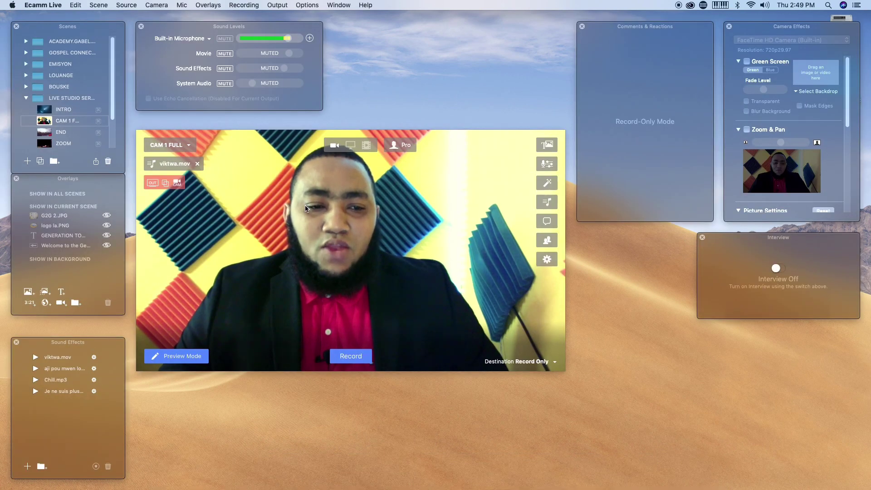
# Remove the viktwa.mov sound from the live preview and look over the available scene groups.
pyautogui.click(198, 164)
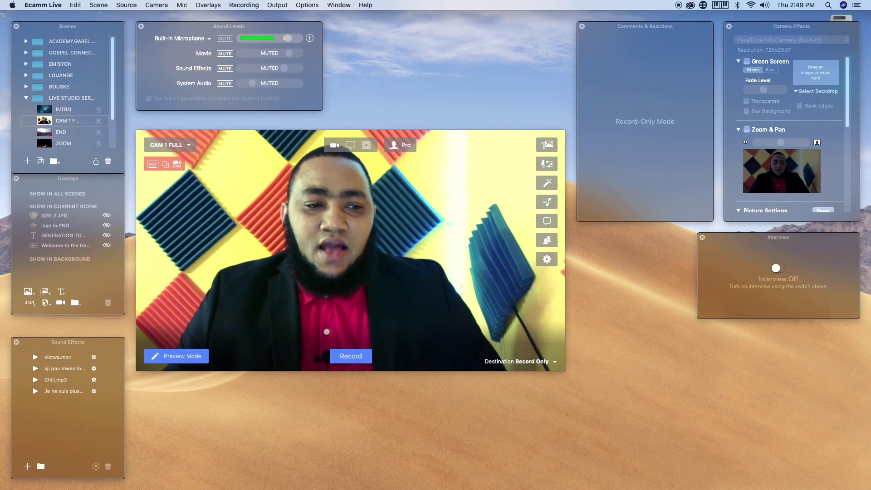
pyautogui.click(187, 146)
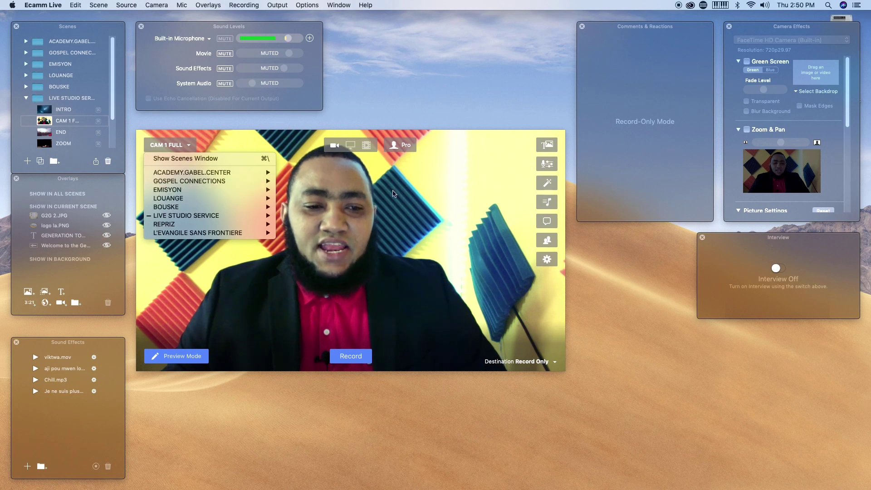
pyautogui.click(475, 206)
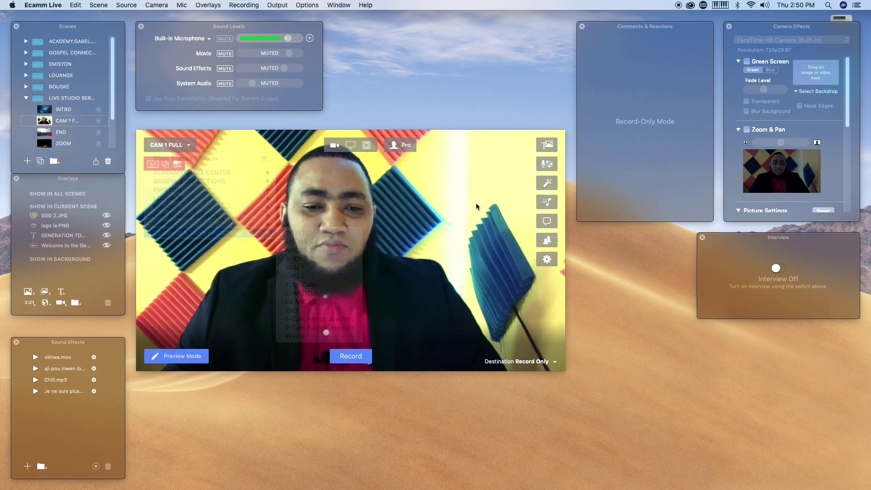
# Switch to the INTRO scene and lower the movie's sound level slightly.
pyautogui.click(47, 111)
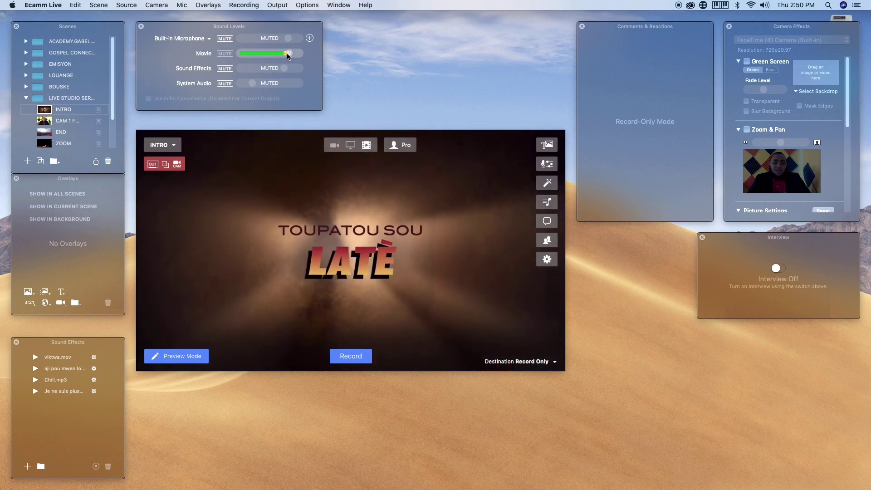
pyautogui.click(289, 54)
pyautogui.moveTo(289, 56); pyautogui.dragTo(283, 55)
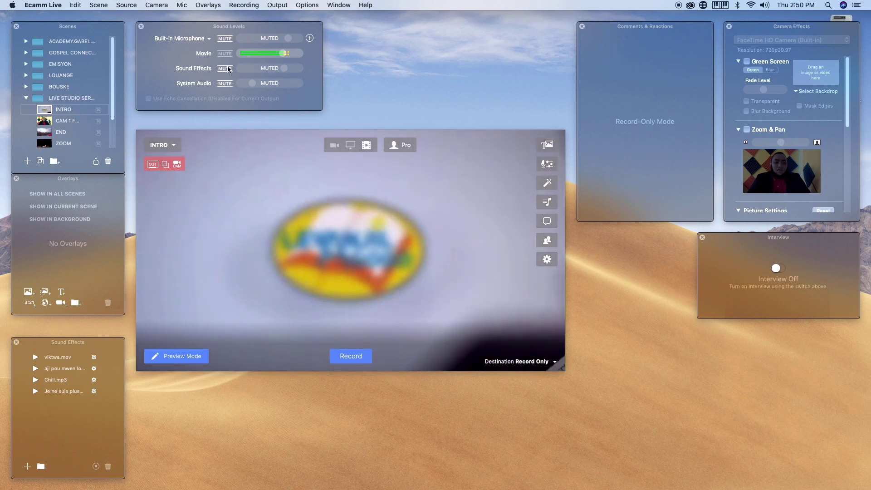
# Pause the intro video and try its camera picture-in-picture and microphone options, turning each on and back off.
pyautogui.moveTo(258, 210)
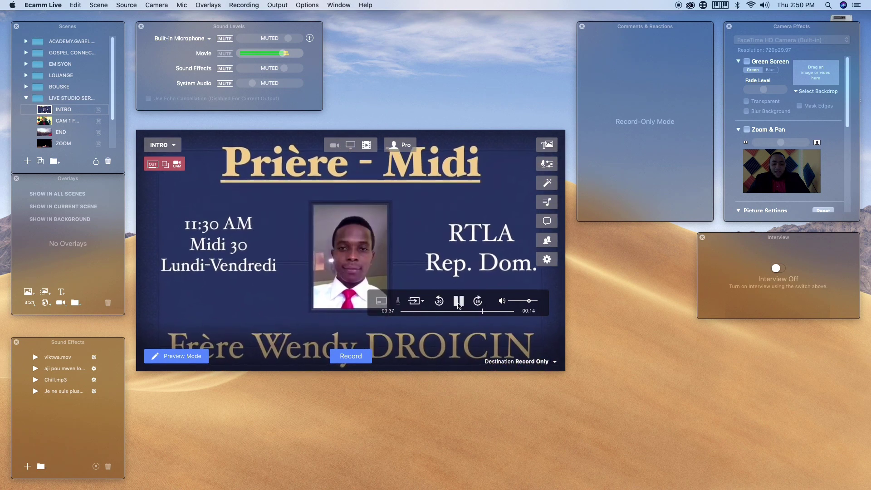
pyautogui.press('space')
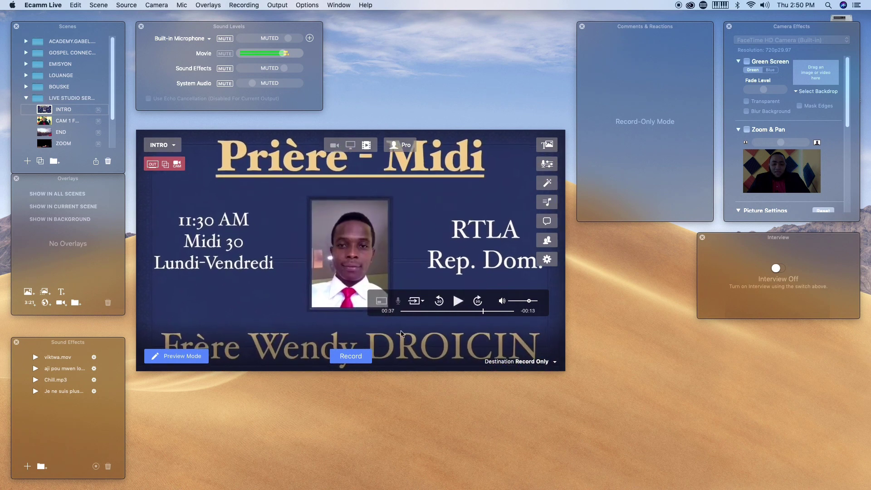
pyautogui.click(385, 302)
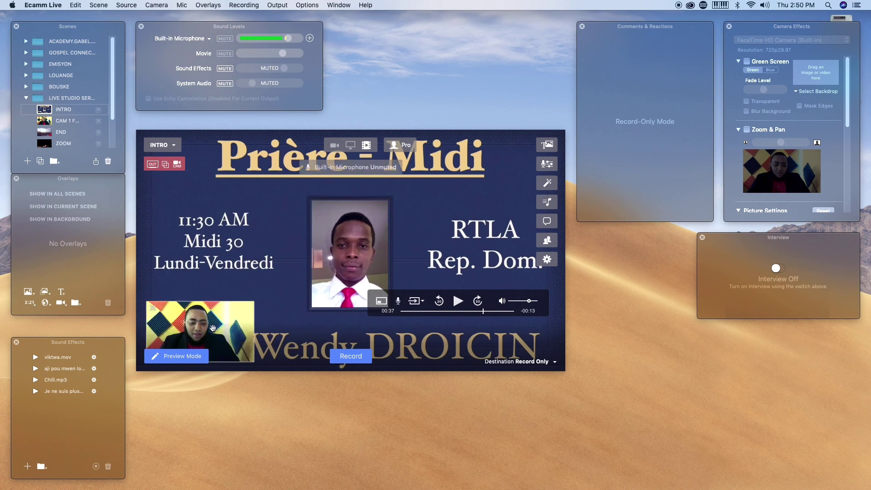
pyautogui.click(153, 310)
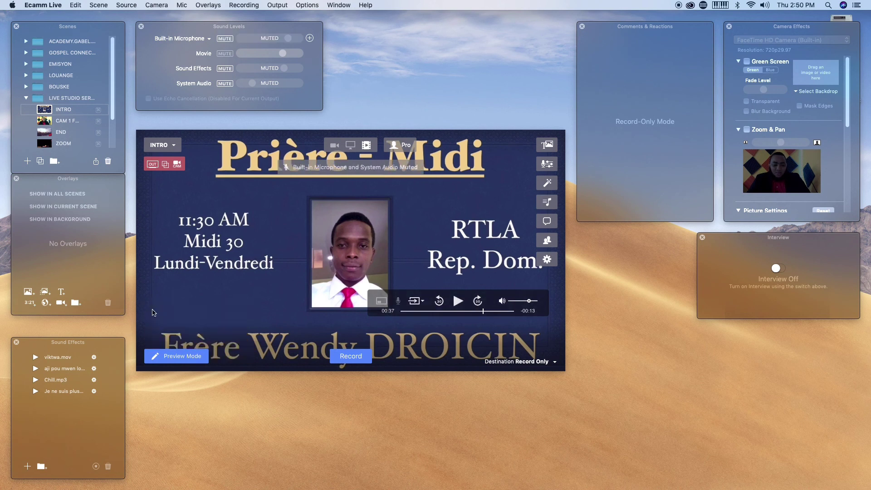
pyautogui.click(399, 301)
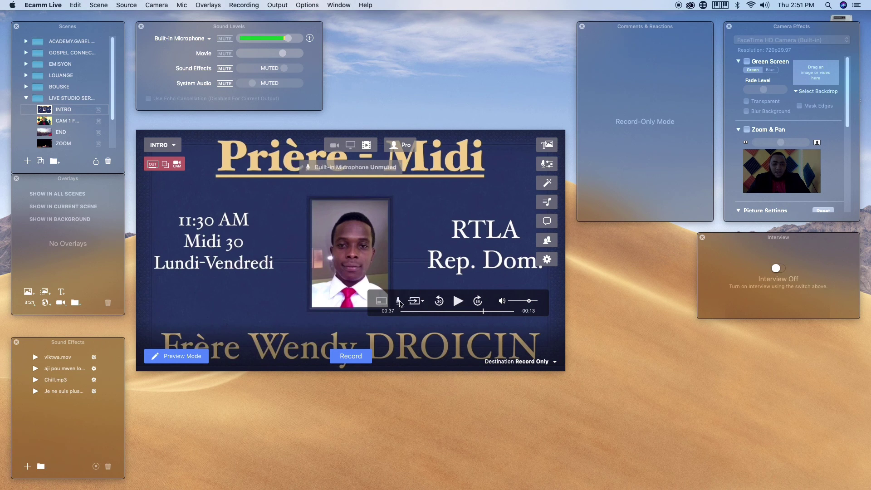
pyautogui.click(399, 302)
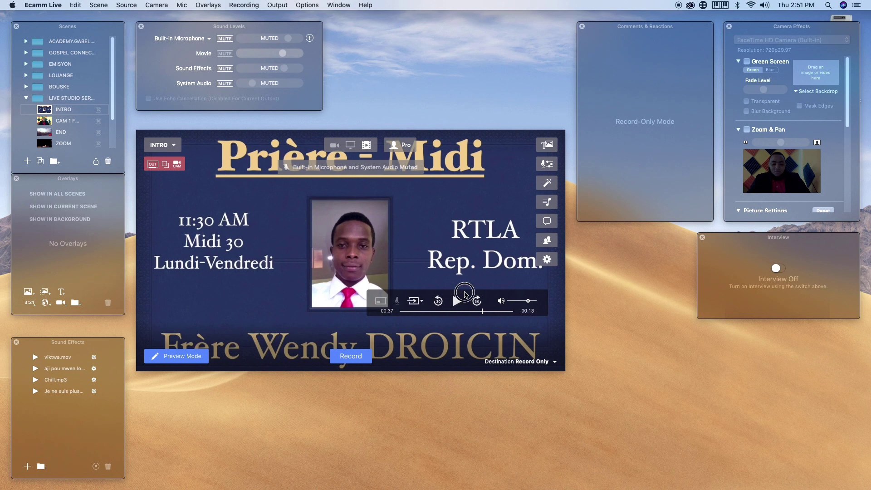
# Set the intro video to Go To Next Scene when it ends, and play it from about one second before its end.
pyautogui.moveTo(464, 294); pyautogui.dragTo(435, 310)
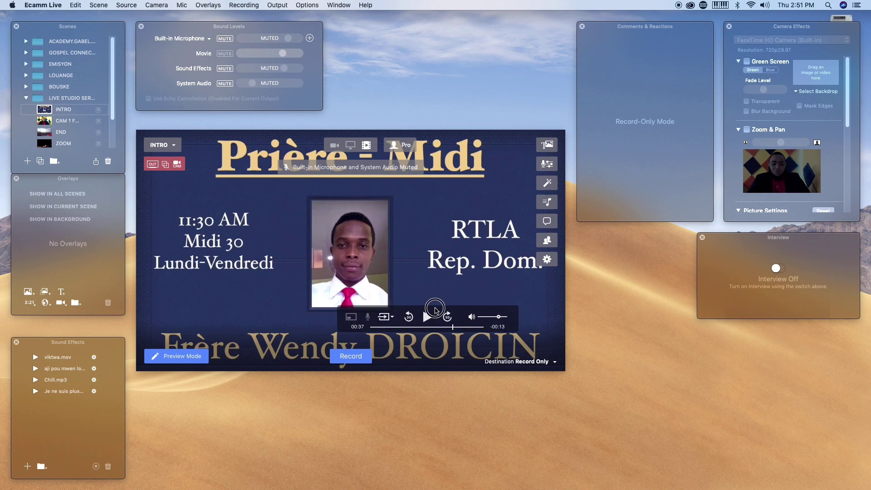
pyautogui.click(390, 317)
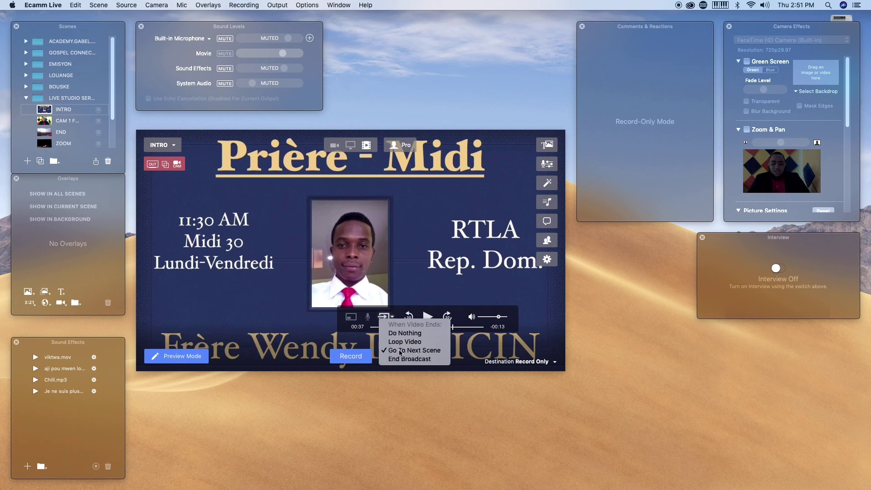
pyautogui.click(400, 353)
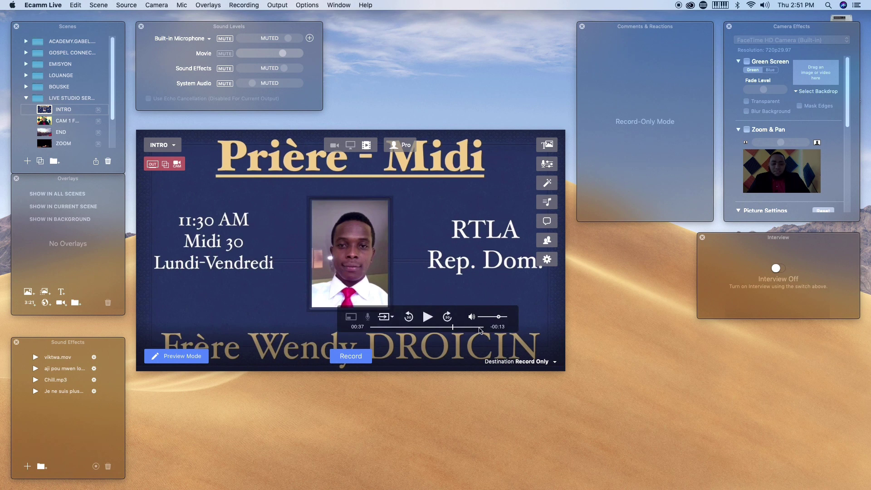
pyautogui.click(480, 327)
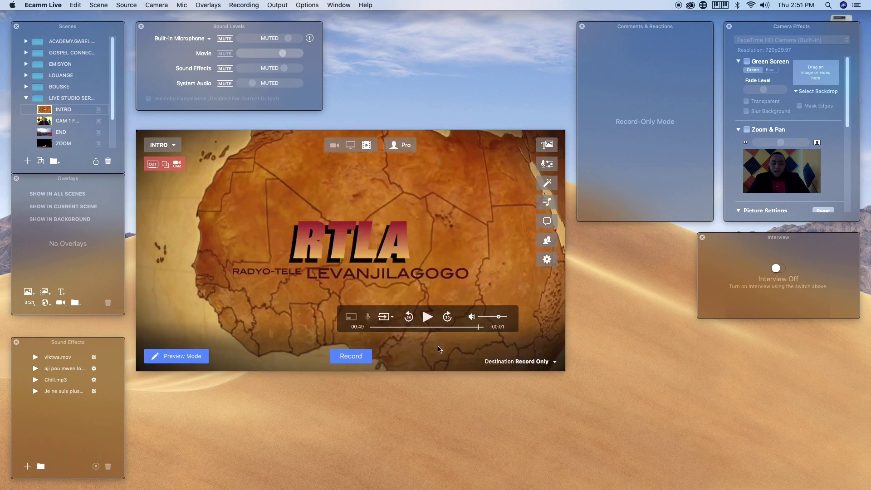
pyautogui.click(428, 317)
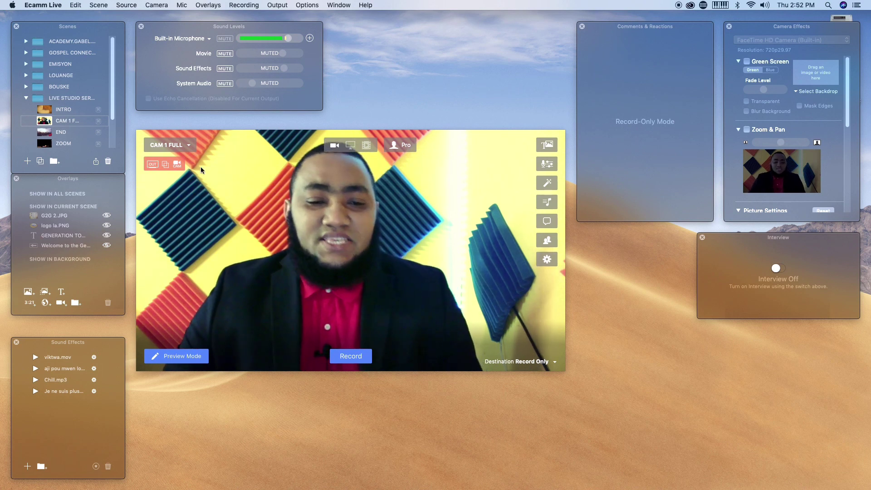
# Switch to the END scene and set its video to End Broadcast when it ends.
pyautogui.click(46, 133)
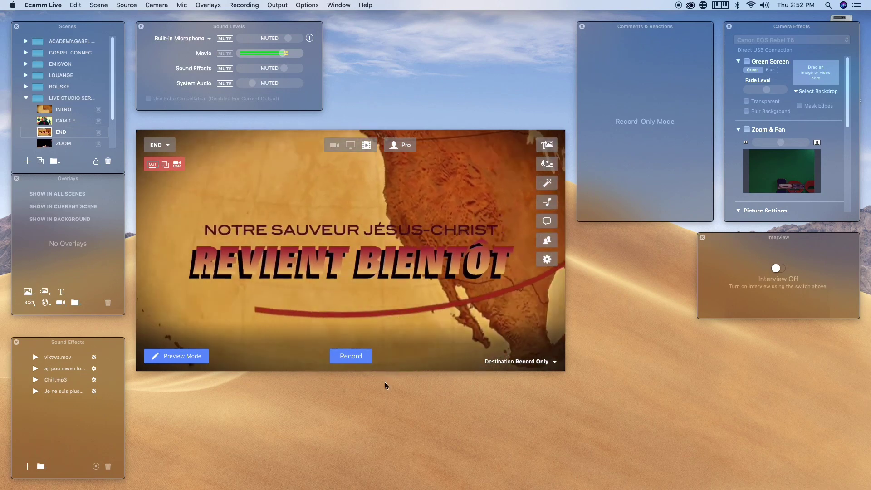
pyautogui.moveTo(390, 319)
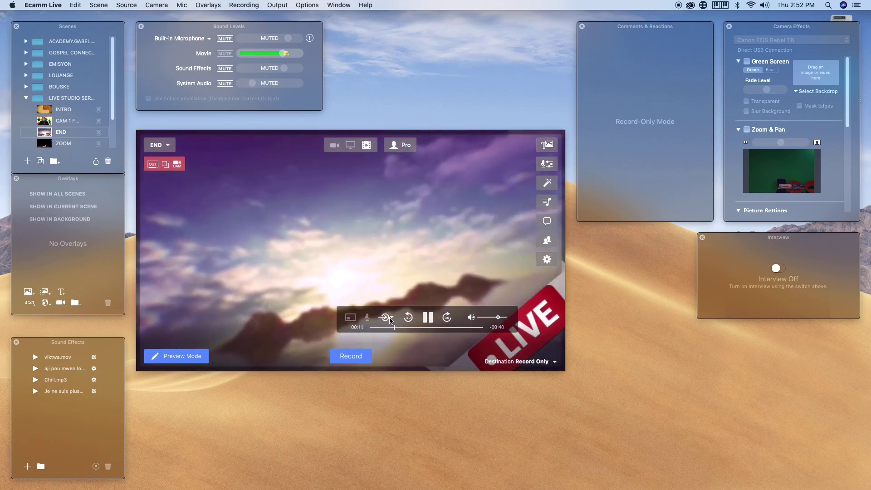
pyautogui.click(390, 319)
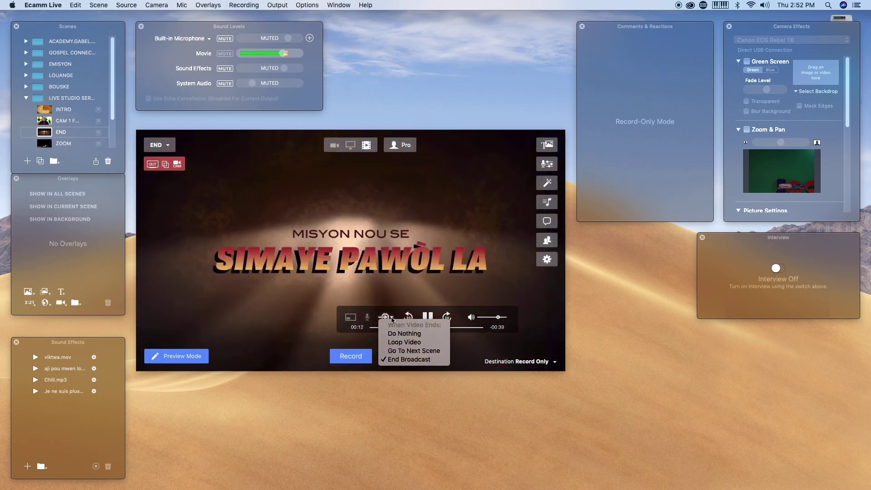
pyautogui.click(402, 360)
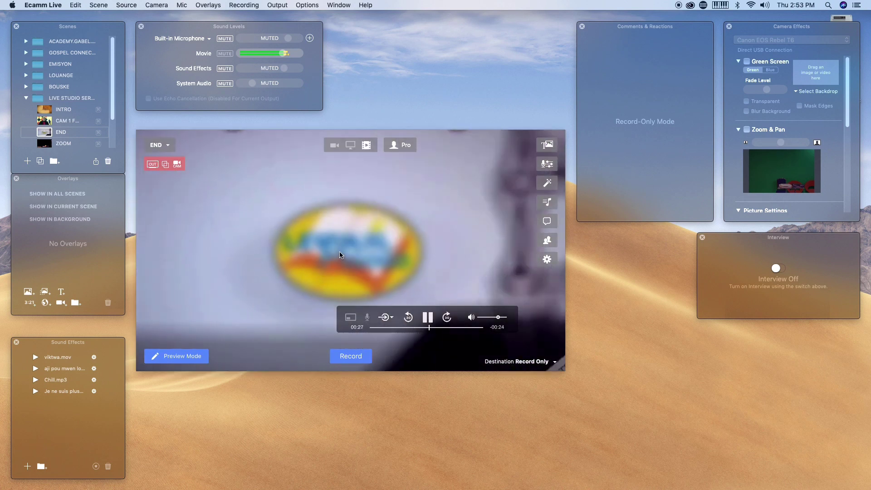
# Start a new text overlay reading "Ecamm Live Demo" in the CAM 1 FULL scene.
pyautogui.click(46, 121)
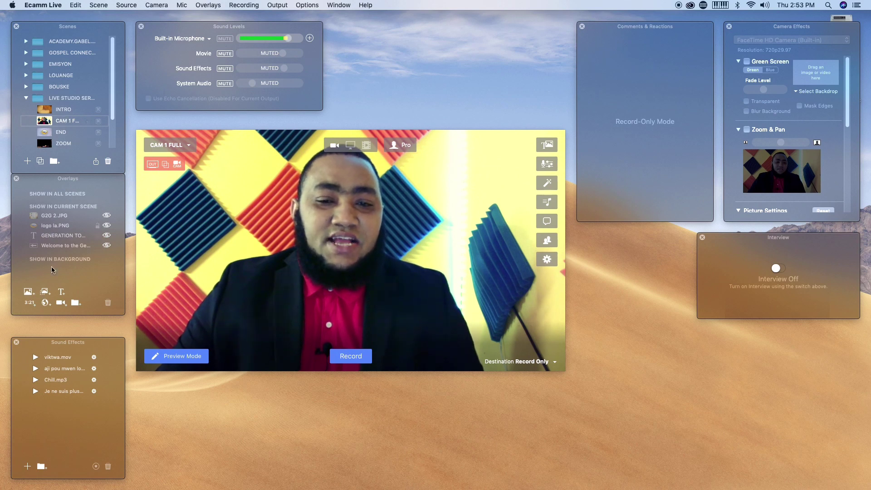
pyautogui.click(61, 291)
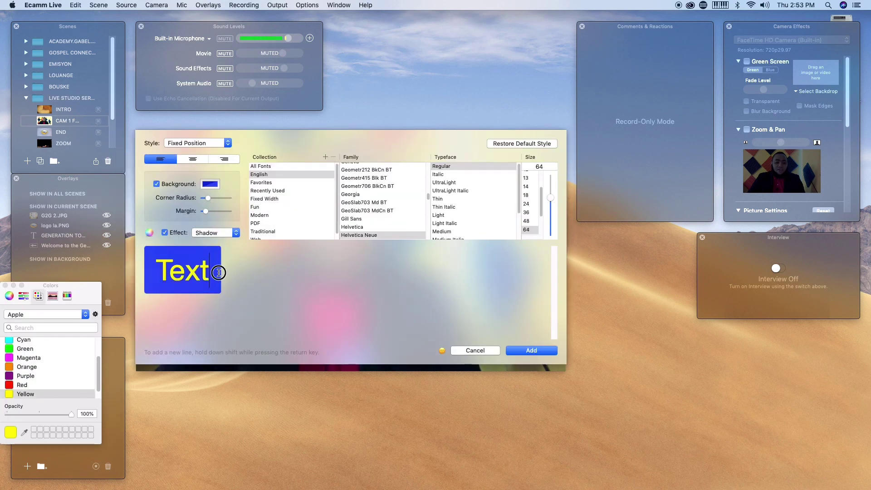
pyautogui.write('Ecamm Live Demo')
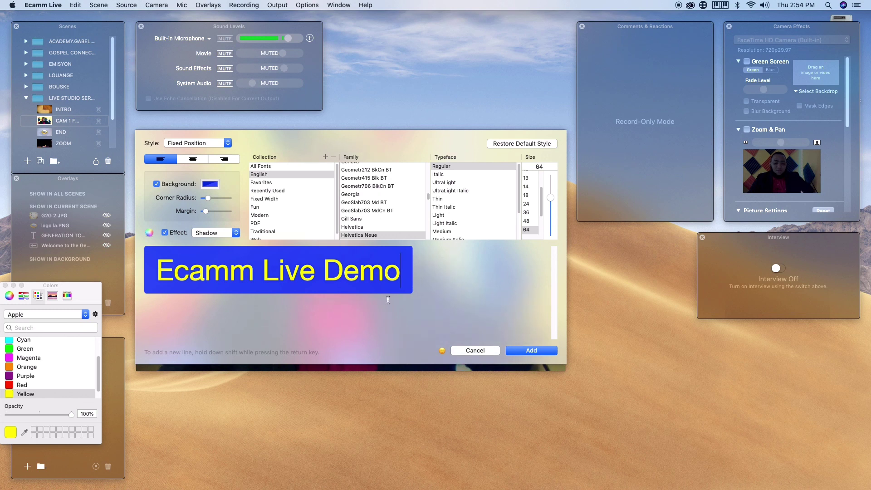
# Set the overlay style to Fly In (Auto), centre its text and add it to the scene.
pyautogui.click(196, 144)
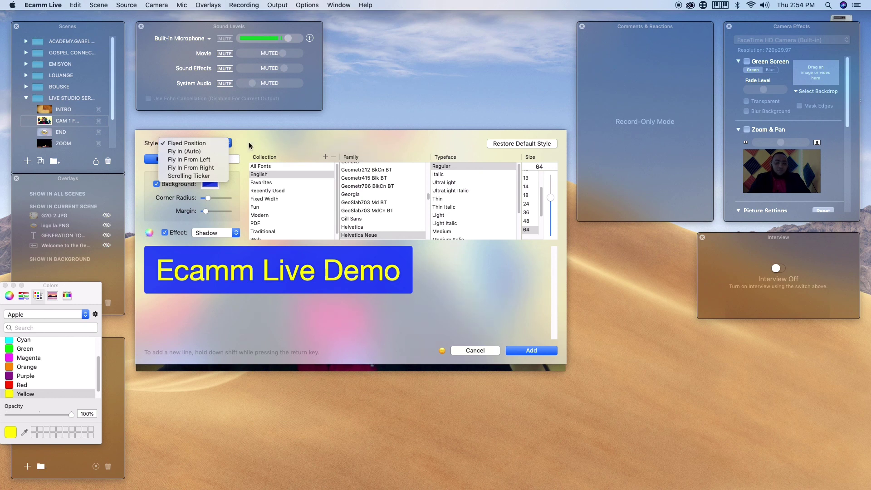
pyautogui.click(194, 152)
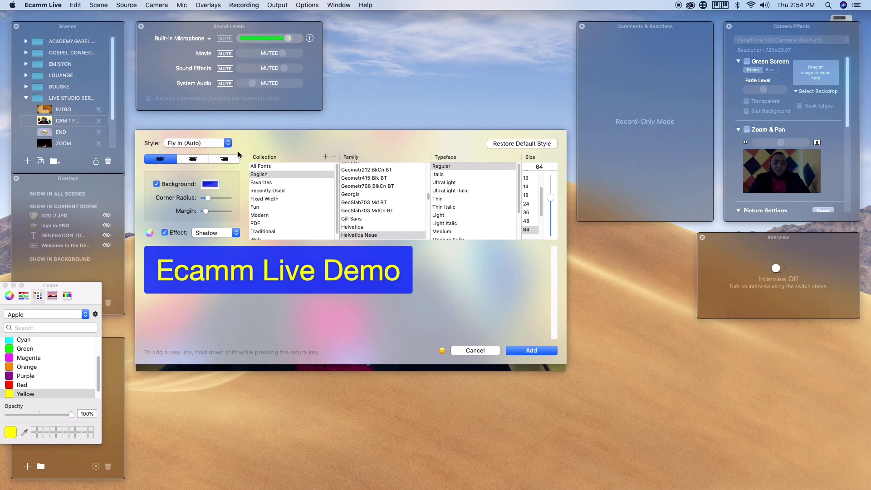
pyautogui.click(194, 159)
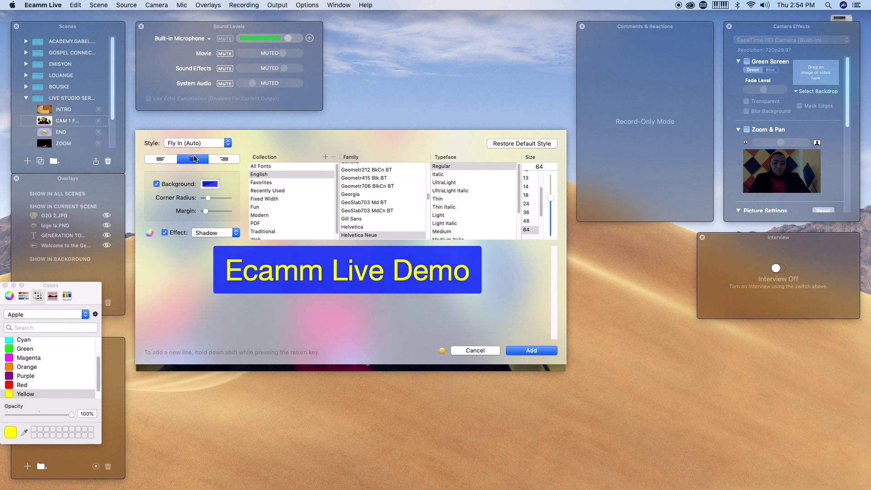
pyautogui.click(533, 350)
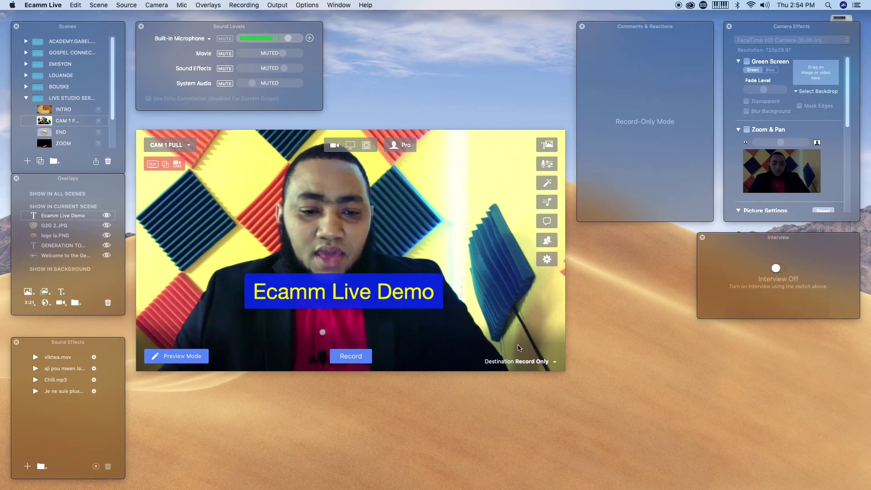
# Move the "Ecamm Live Demo" overlay down to the lower edge of the camera picture.
pyautogui.moveTo(386, 287)
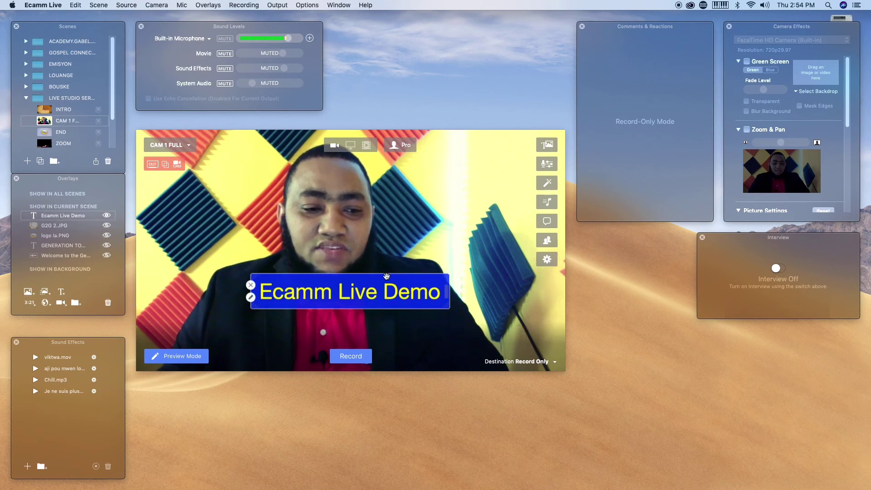
pyautogui.moveTo(398, 285); pyautogui.dragTo(402, 338)
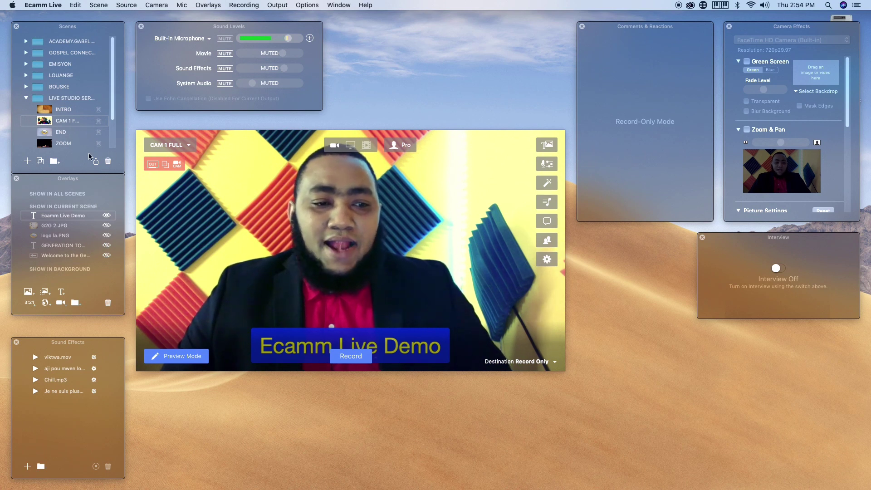
# Switch to the INTRO scene.
pyautogui.click(46, 111)
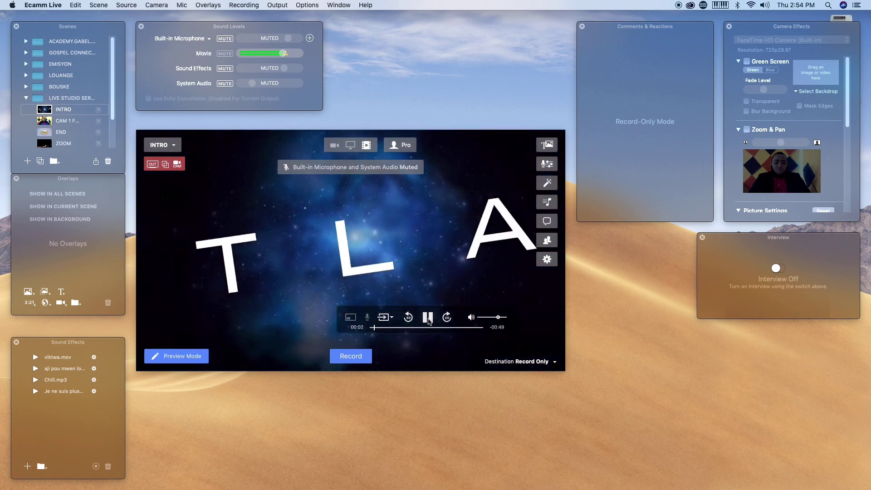
# Pause the intro video and rewind it to the start.
pyautogui.click(428, 318)
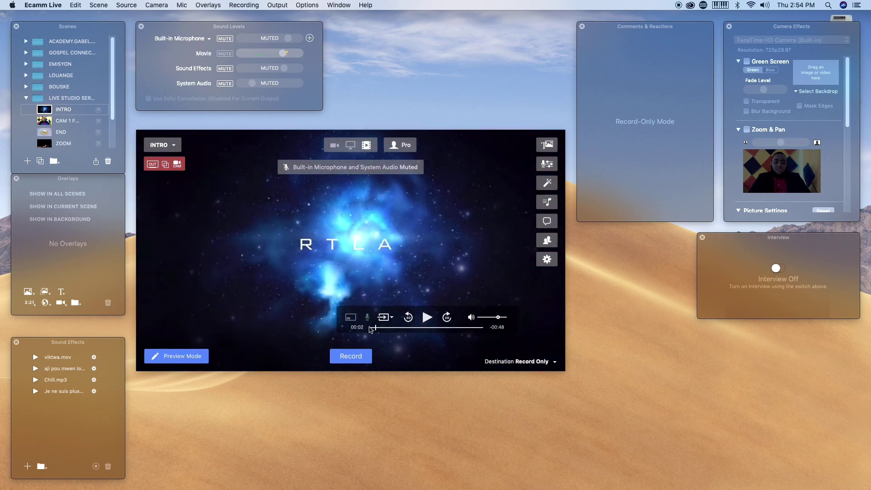
pyautogui.click(408, 318)
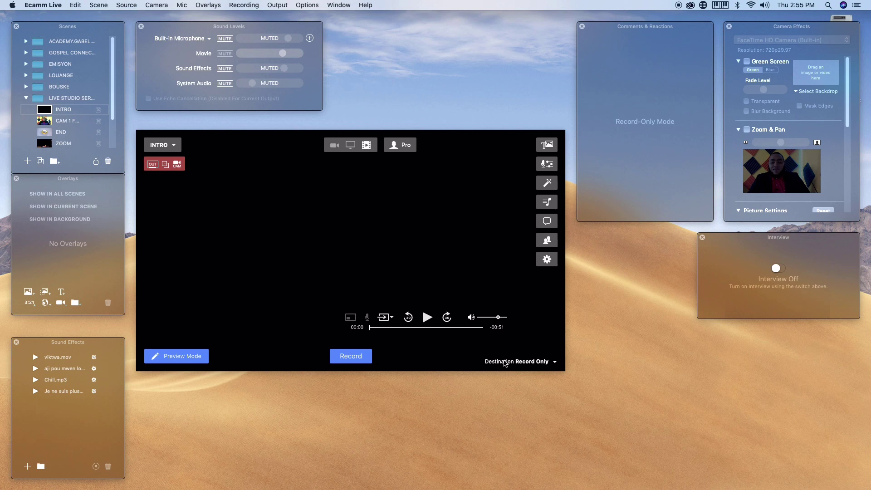
# Set the broadcast destination to Facebook, change it to Restream.io, and return it to Record Only.
pyautogui.click(554, 362)
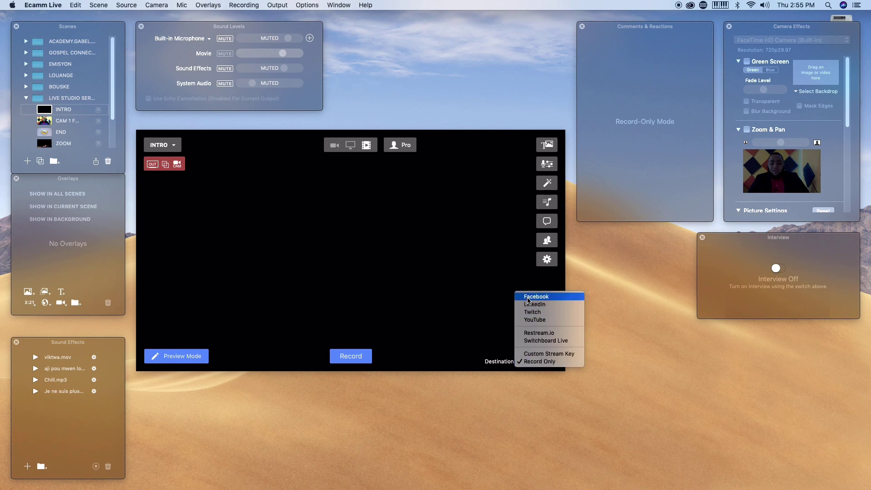
pyautogui.click(542, 298)
pyautogui.click(553, 362)
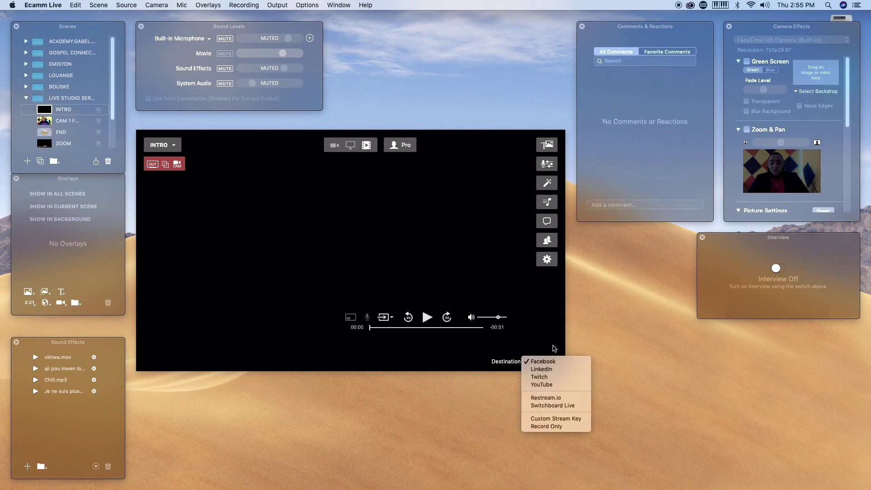
pyautogui.click(554, 398)
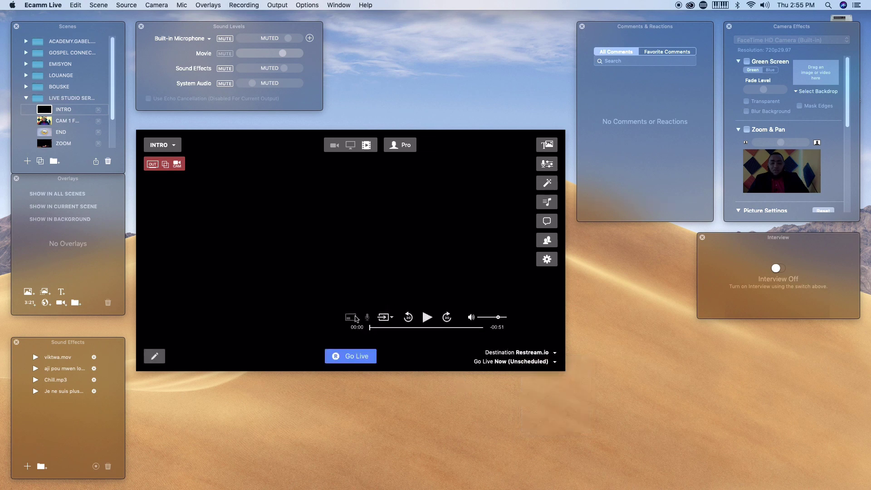
pyautogui.click(554, 353)
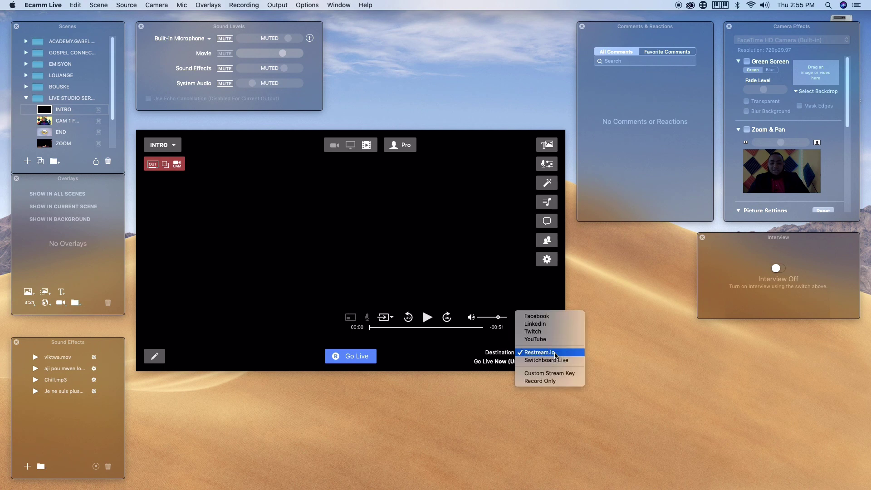
pyautogui.click(554, 381)
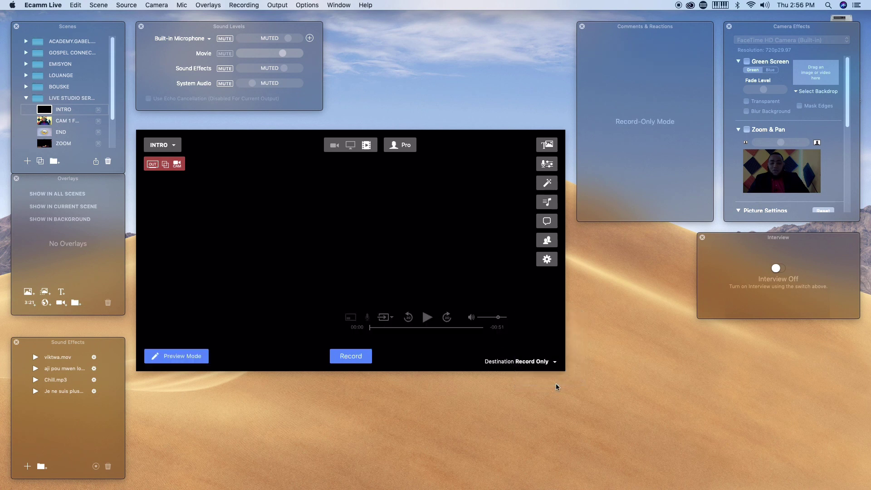
# Choose the Ecamm Live Recordings folder inside Movies as the folder for saved recordings.
pyautogui.moveTo(341, 257)
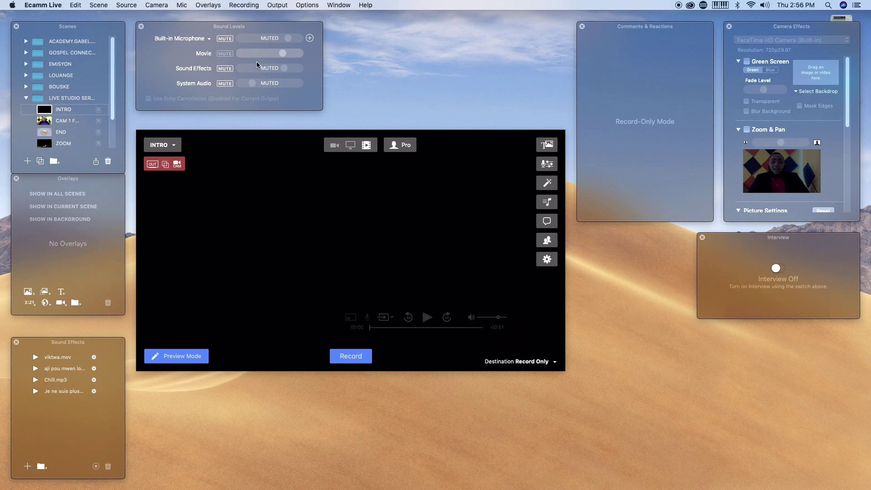
pyautogui.click(337, 236)
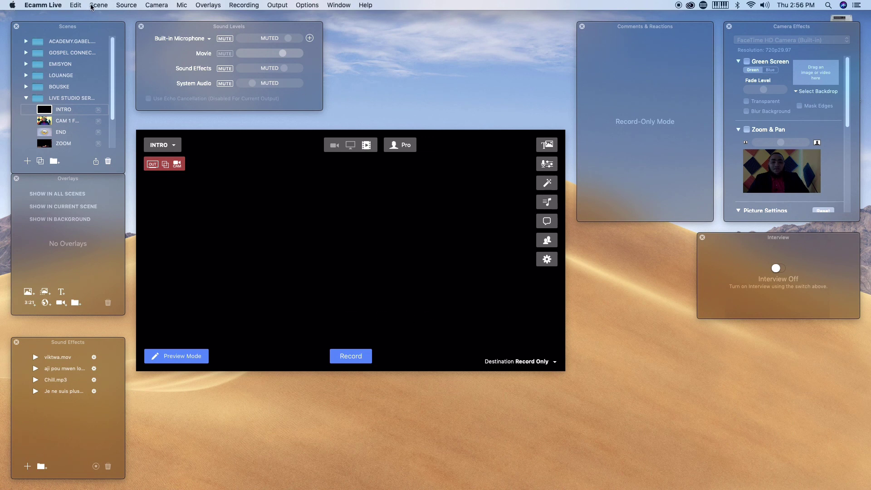
pyautogui.click(245, 6)
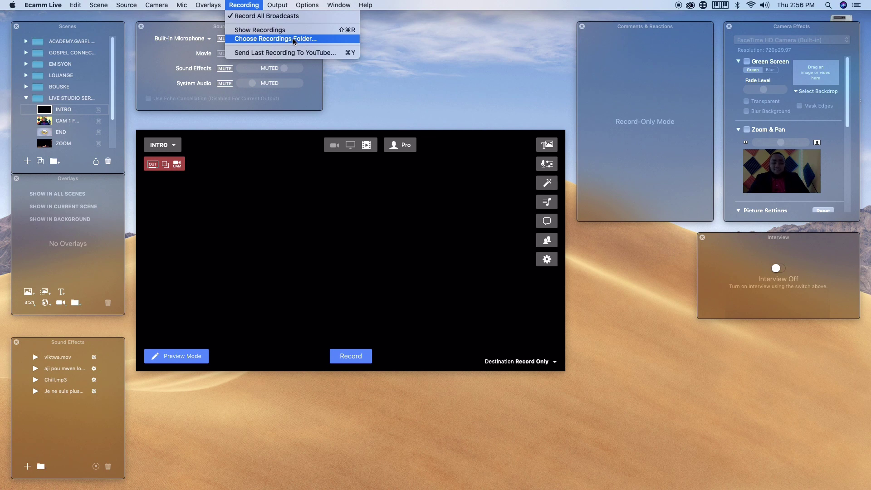
pyautogui.click(251, 39)
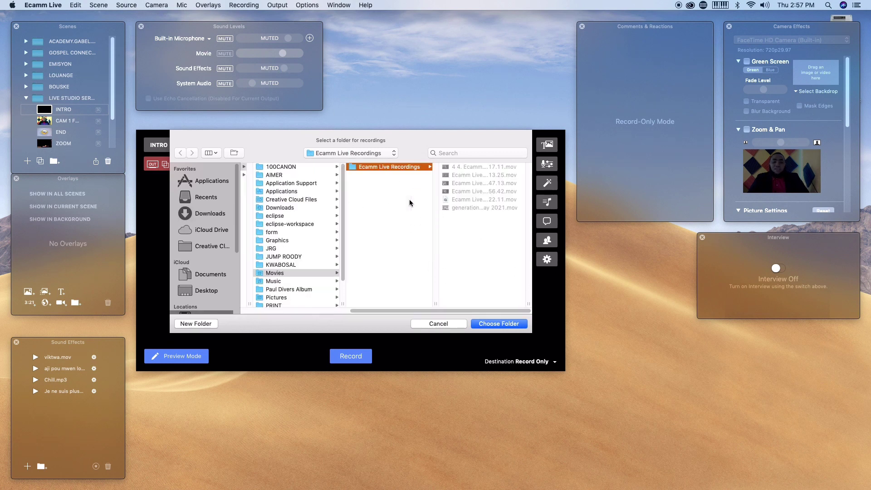
pyautogui.scroll(-5, 216, 205)
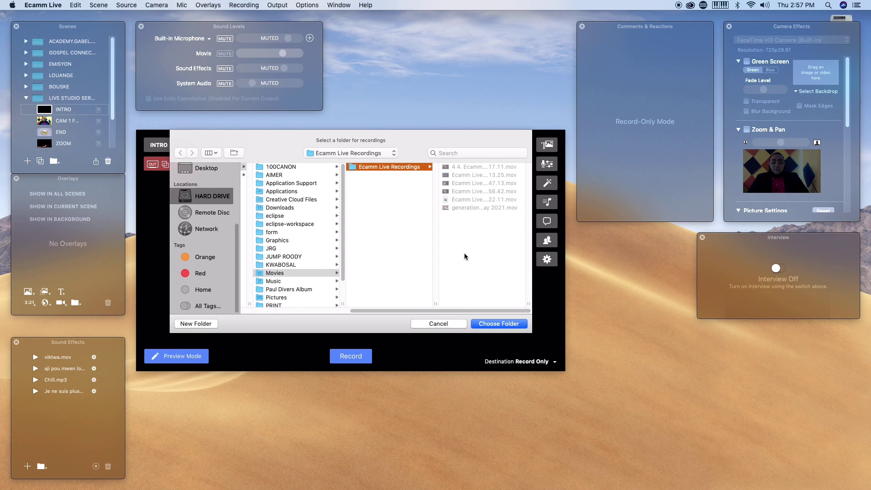
pyautogui.click(361, 153)
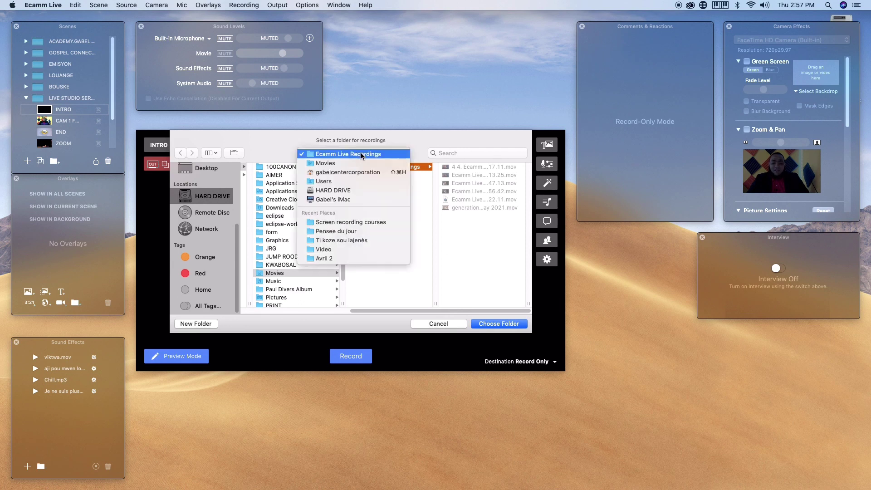
pyautogui.click(361, 154)
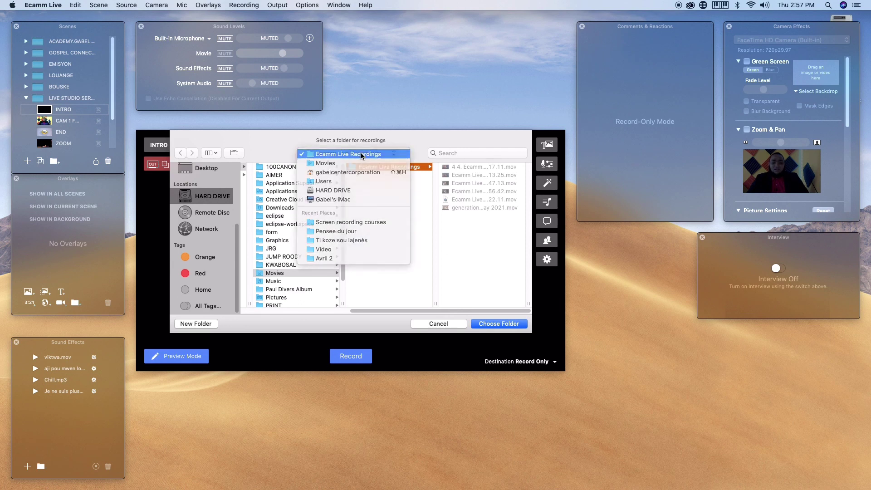
pyautogui.click(503, 325)
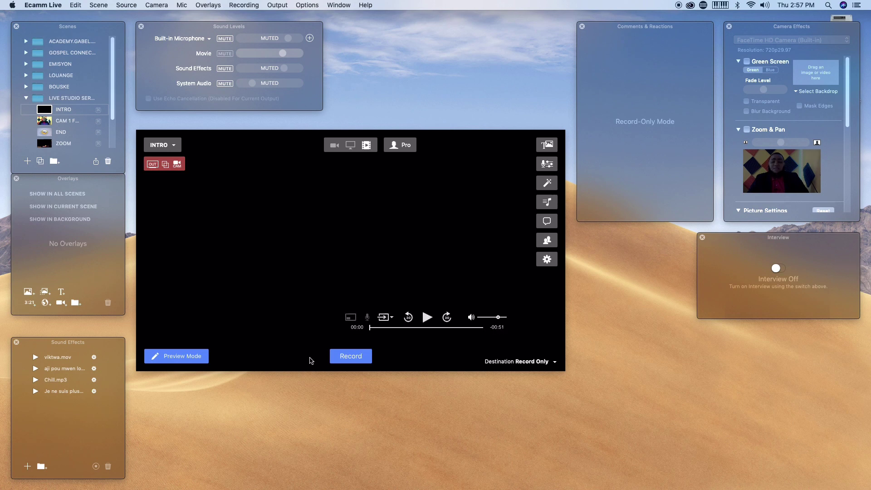
# Start recording with the INTRO scene's video and switch to the CAM 1 FULL scene.
pyautogui.click(345, 357)
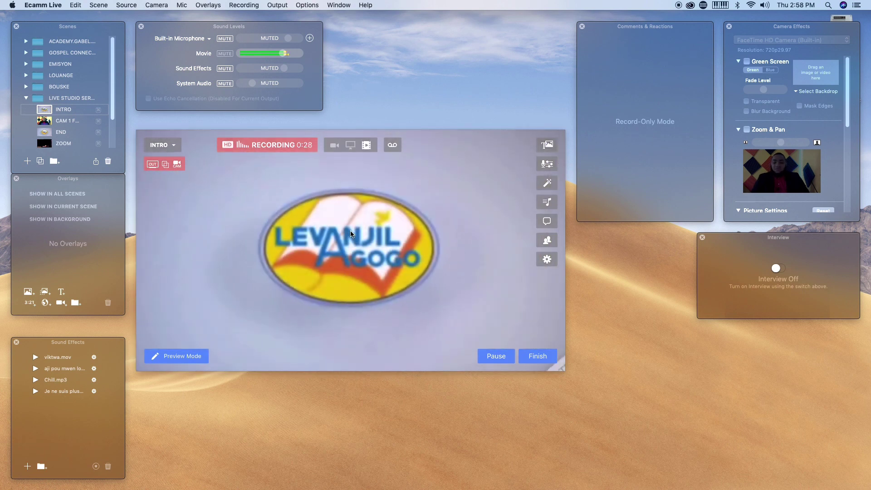
pyautogui.moveTo(420, 219)
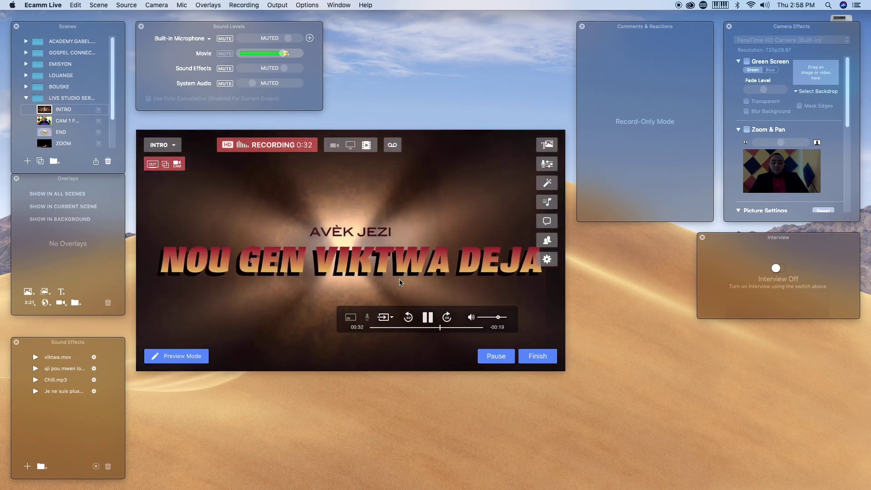
pyautogui.moveTo(412, 317)
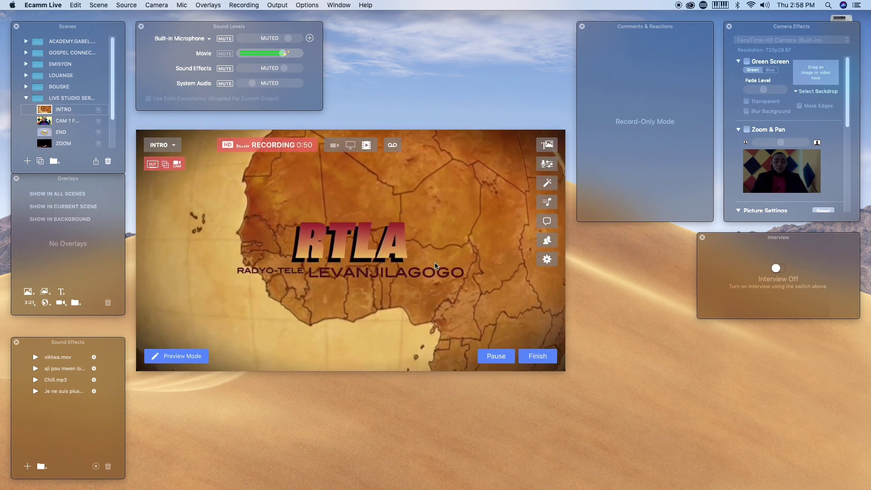
pyautogui.press('super+2')
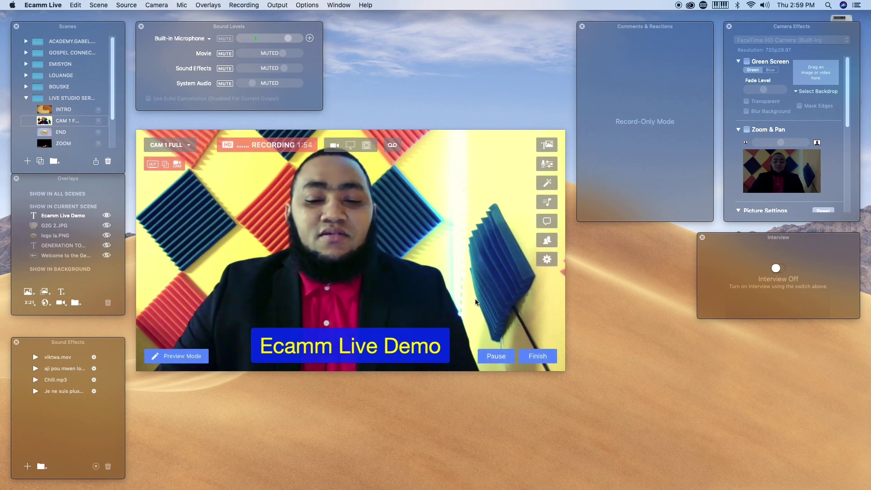
# Pause the recording and resume it while on the CAM 1 FULL scene.
pyautogui.click(493, 359)
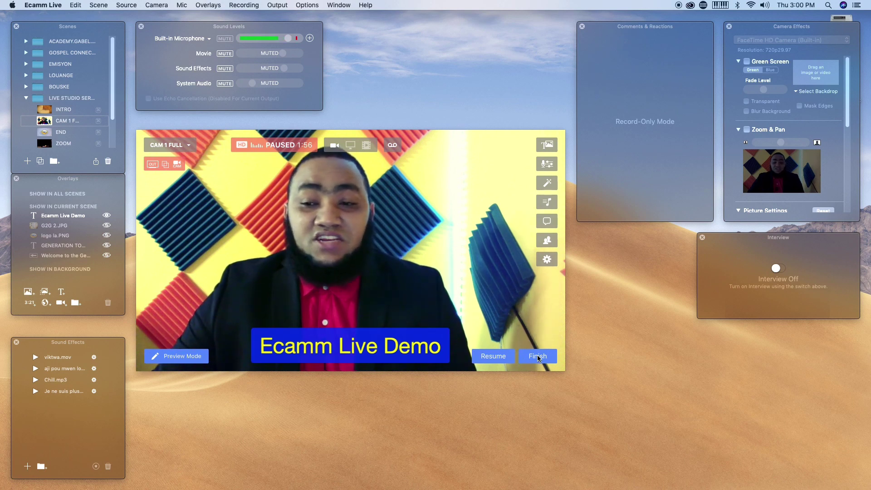
pyautogui.click(486, 355)
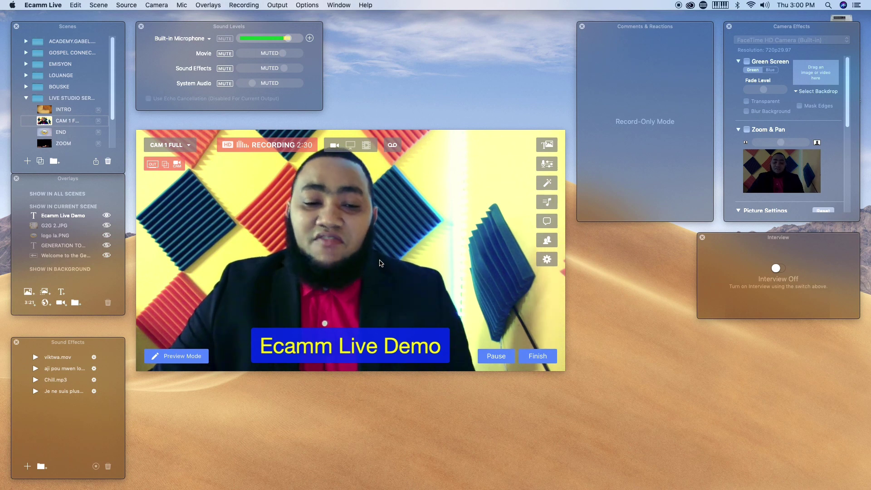
# Move the Overlays panel slightly down and toggle the "Ecamm Live Demo" text overlay off, on and off again.
pyautogui.moveTo(335, 350)
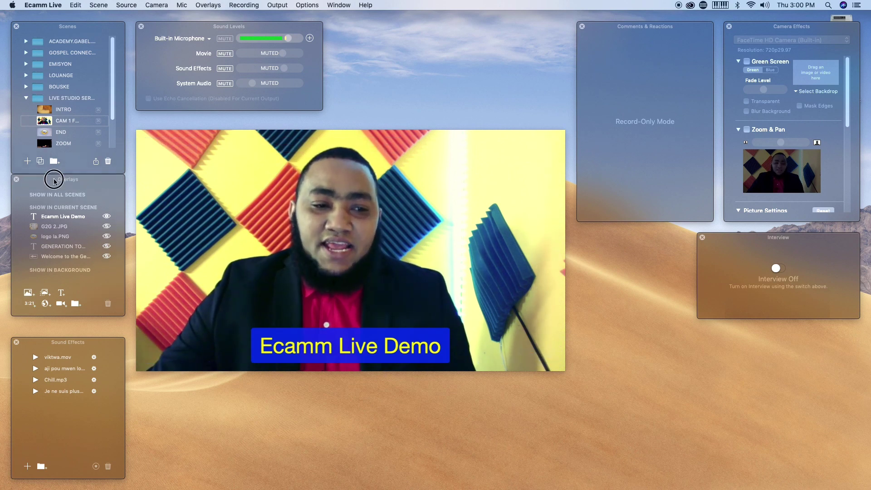
pyautogui.moveTo(55, 176); pyautogui.dragTo(54, 184)
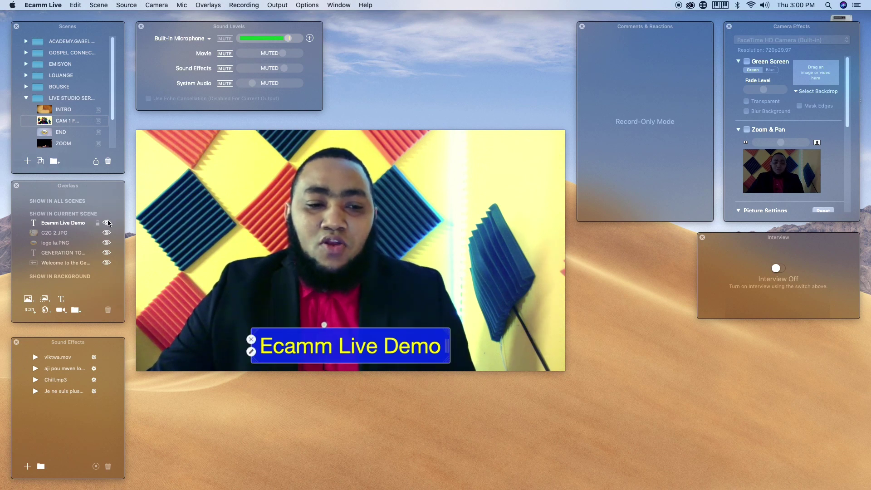
pyautogui.moveTo(106, 223)
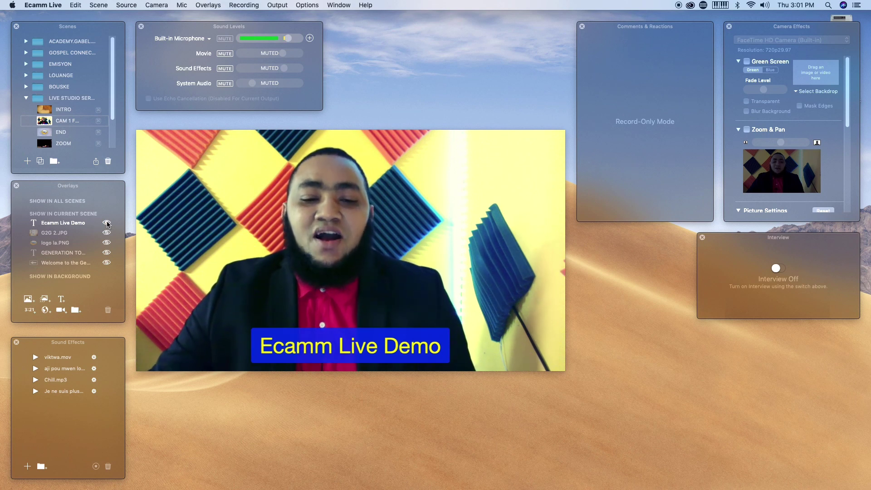
pyautogui.click(107, 224)
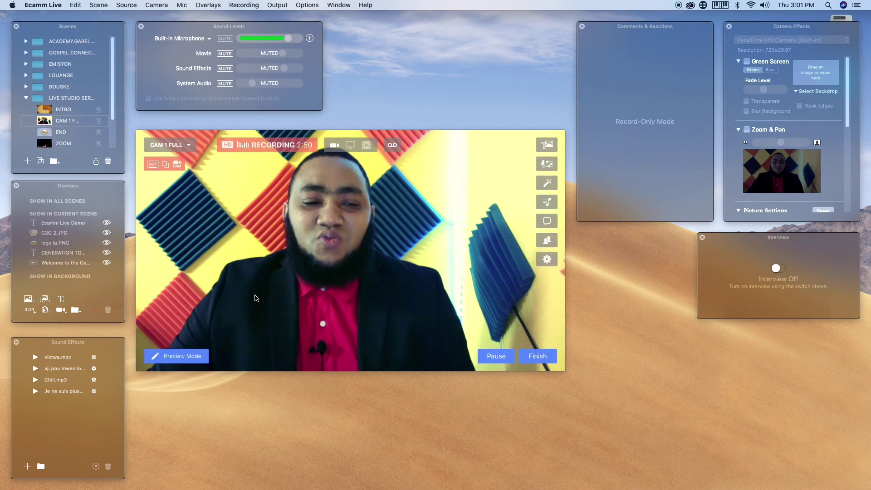
pyautogui.click(107, 224)
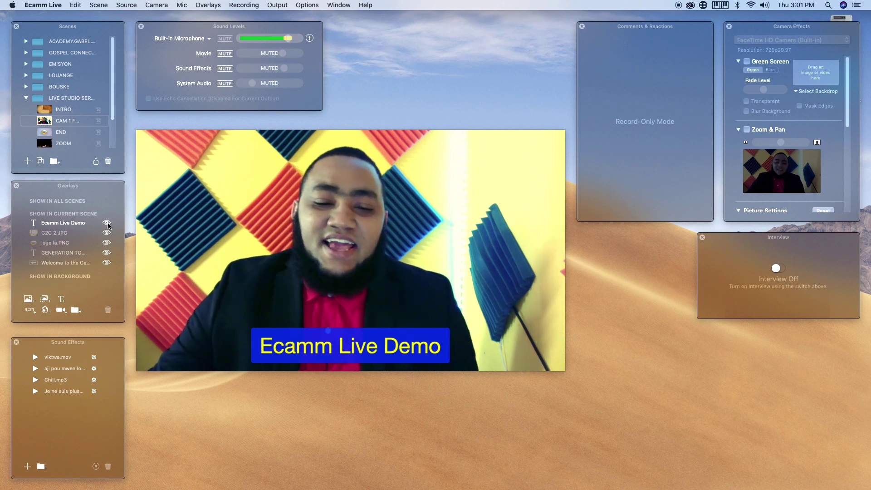
pyautogui.click(107, 224)
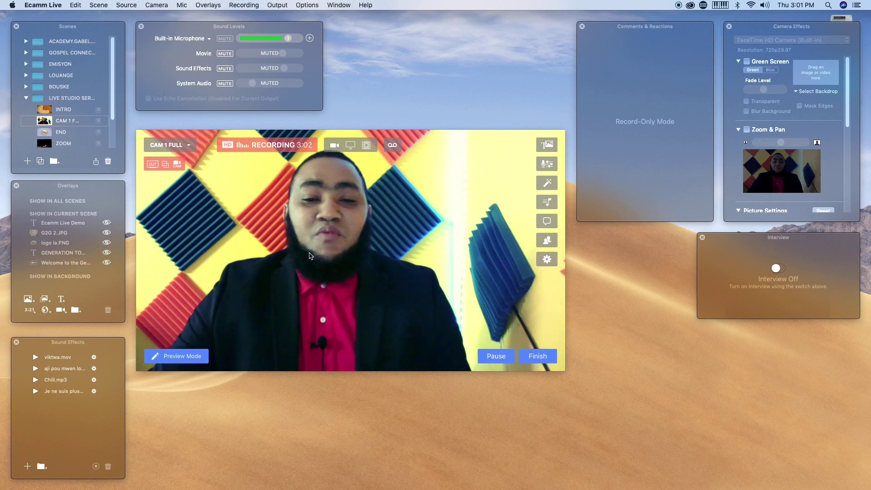
# Run the END scene and let its closing video play through to finish the recording.
pyautogui.click(45, 133)
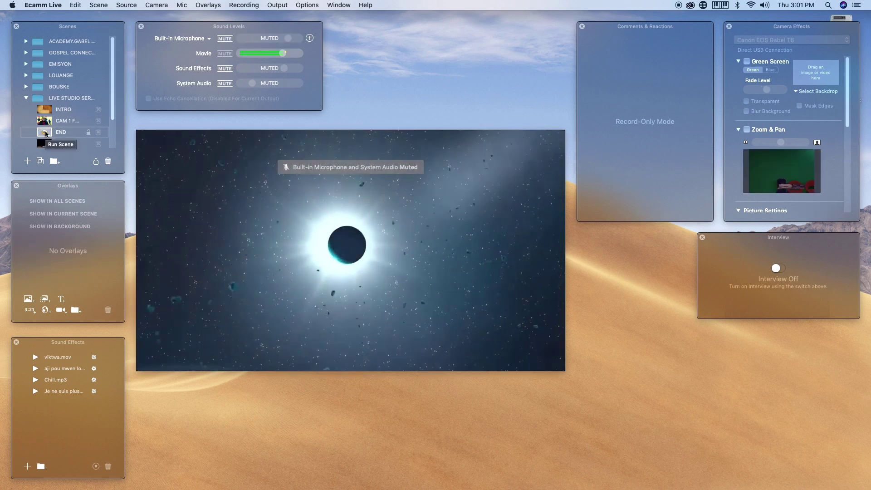
pyautogui.moveTo(375, 215)
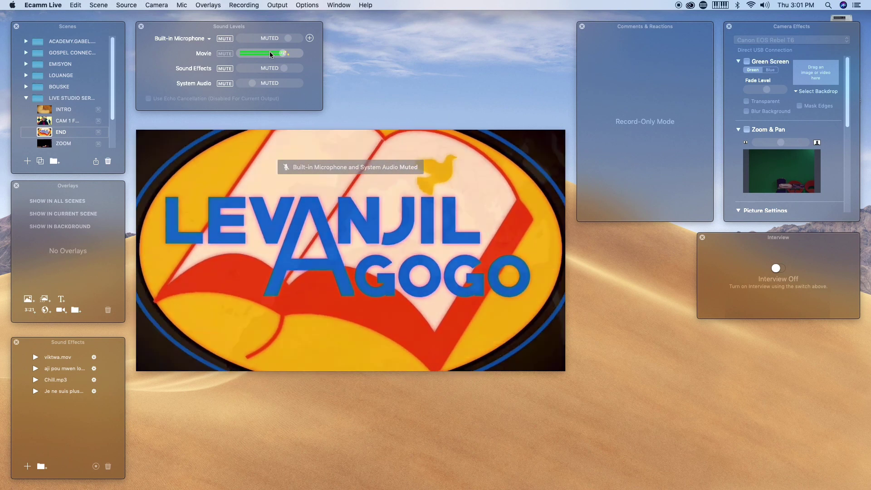
pyautogui.moveTo(191, 155)
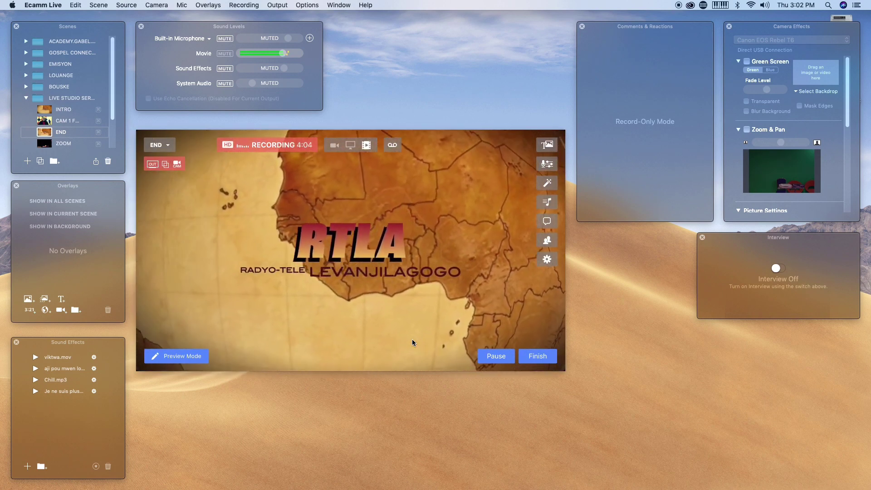
pyautogui.press('super+r')
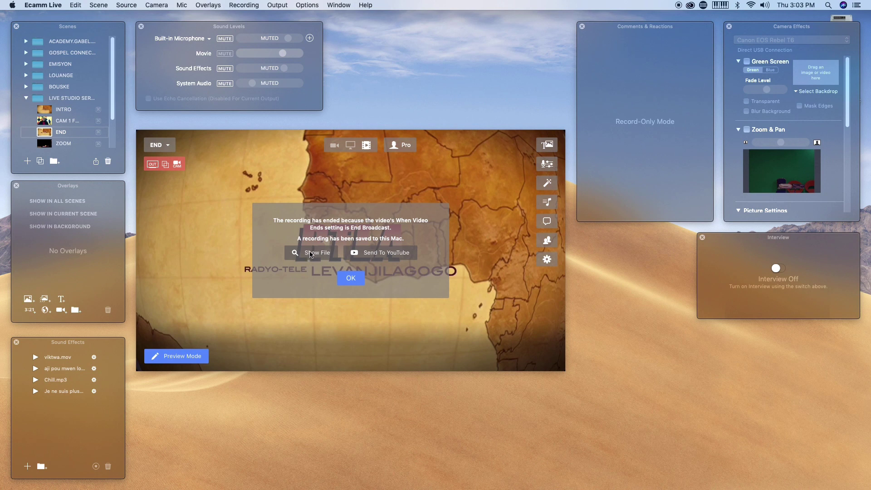
# Check the Recording options and show the saved recording file in Finder.
pyautogui.click(248, 6)
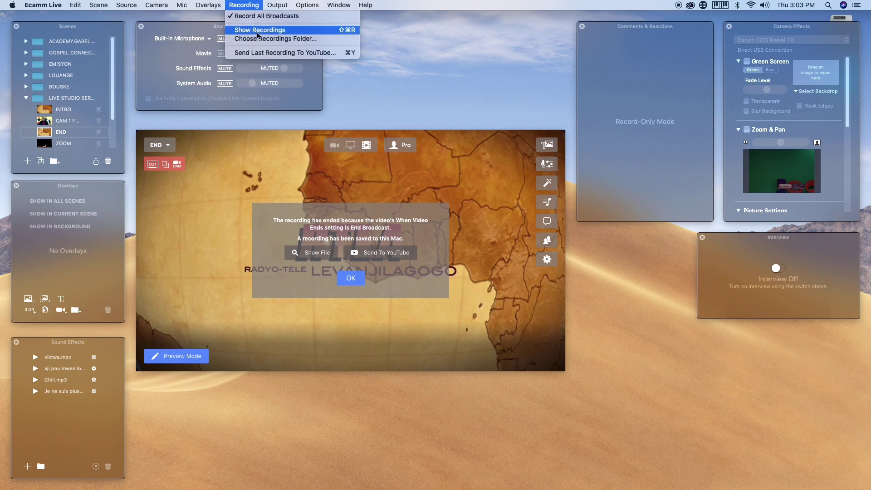
pyautogui.click(285, 296)
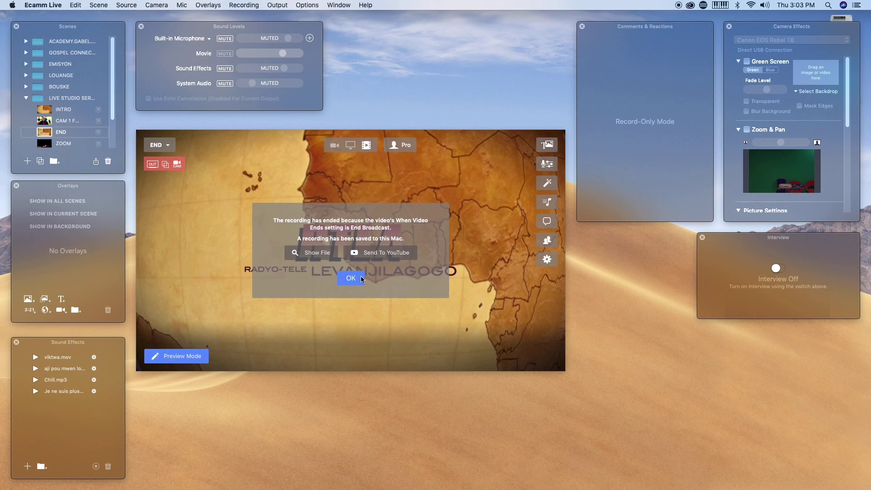
pyautogui.click(312, 252)
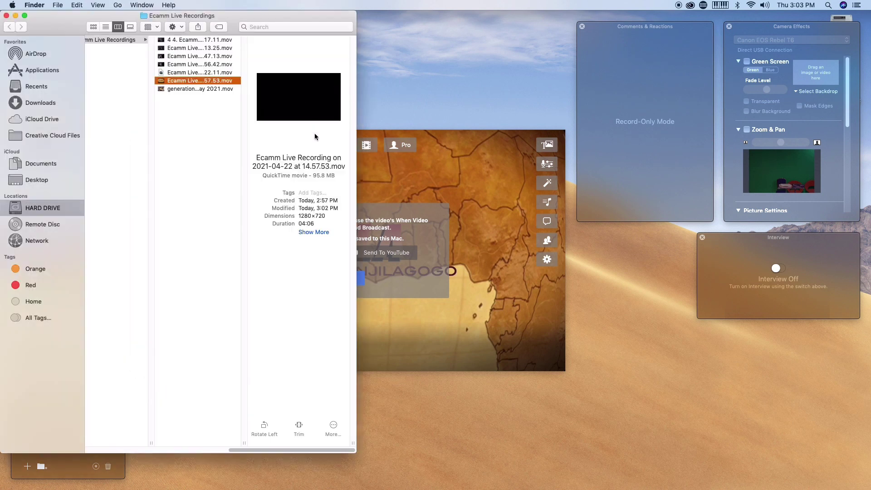
# Move the Finder recordings window beside the Ecamm Live preview and dismiss the recording-ended message.
pyautogui.moveTo(262, 113)
pyautogui.rightClick(313, 95)
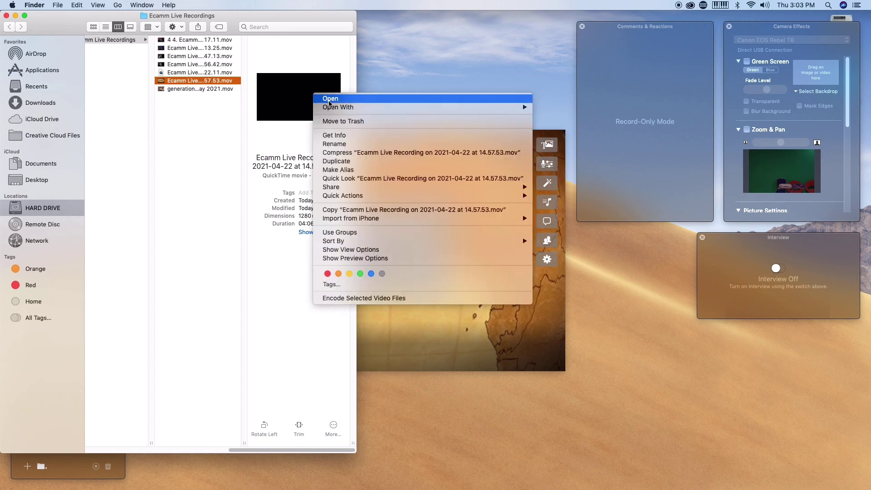
pyautogui.click(223, 102)
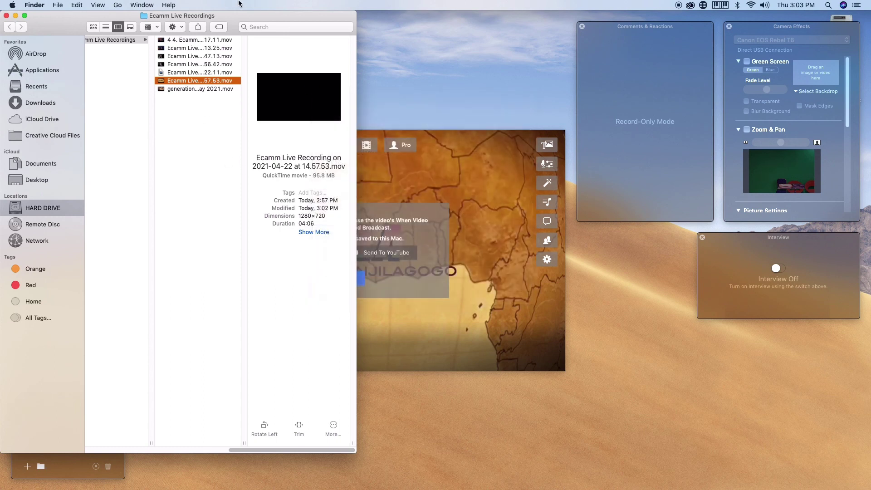
pyautogui.moveTo(235, 17); pyautogui.dragTo(745, 17)
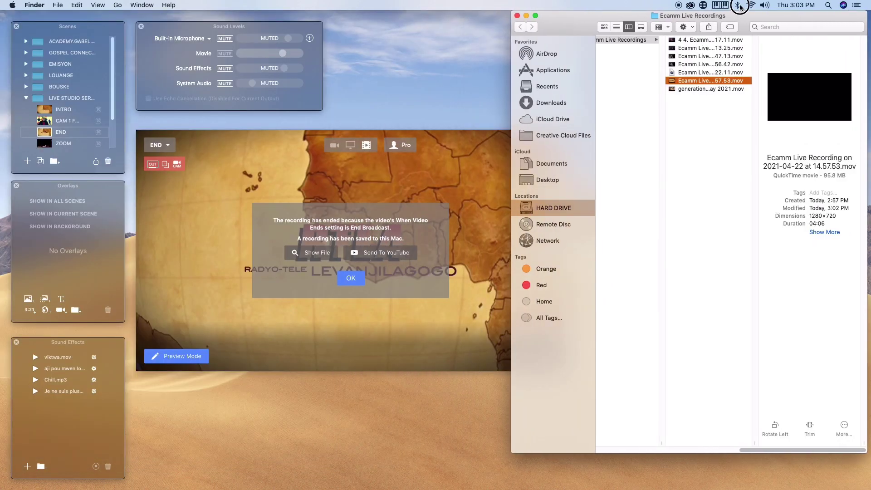
pyautogui.click(350, 278)
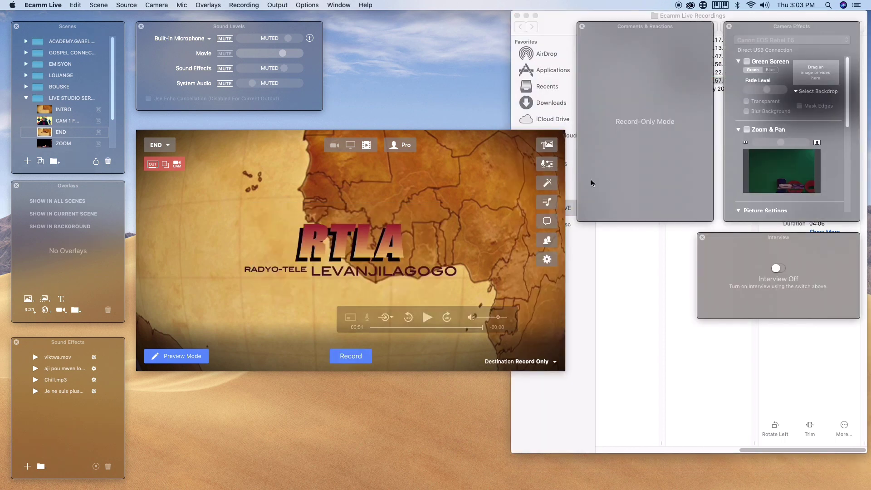
# Switch to the CAM 1 FULL scene and load the 14.57.53 recording from Finder into it as its video.
pyautogui.click(702, 349)
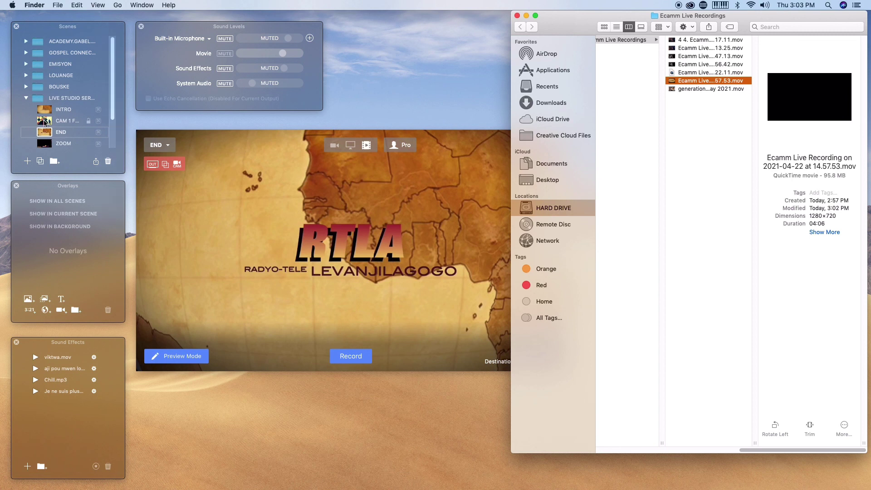
pyautogui.click(44, 121)
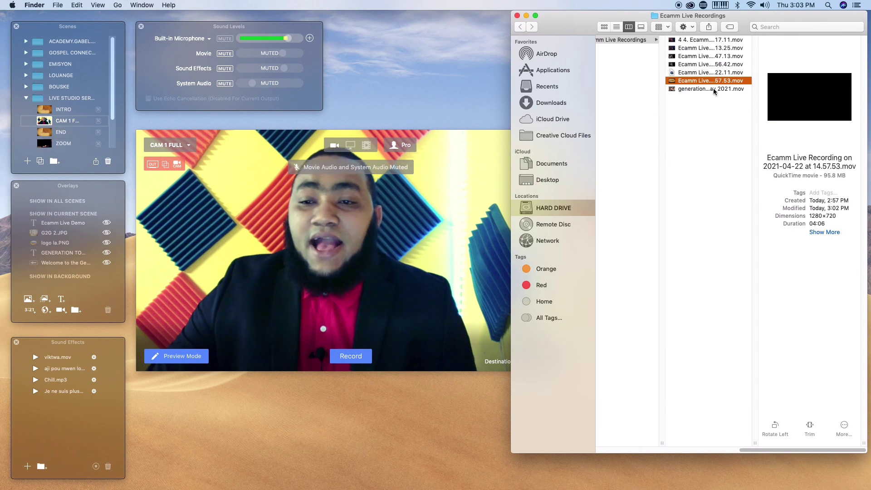
pyautogui.moveTo(708, 81); pyautogui.dragTo(310, 222)
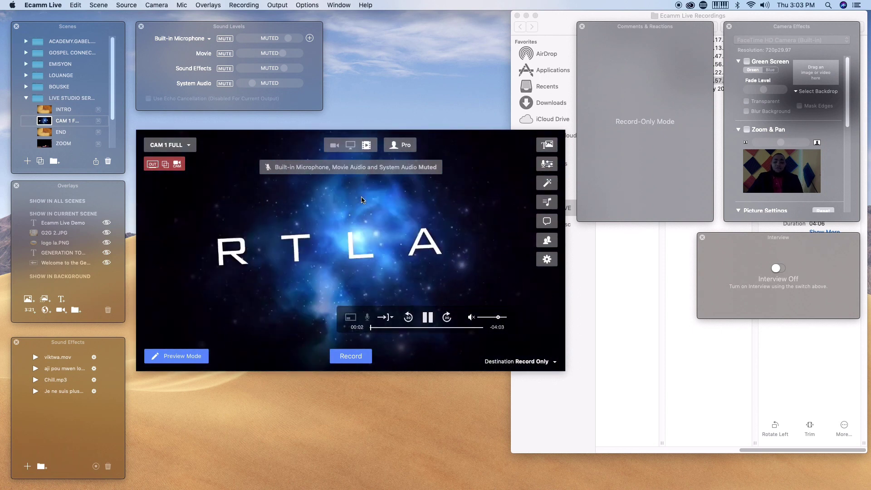
# Set the loaded recording to Go To Next Scene when the video ends and unmute the Movie audio.
pyautogui.click(392, 318)
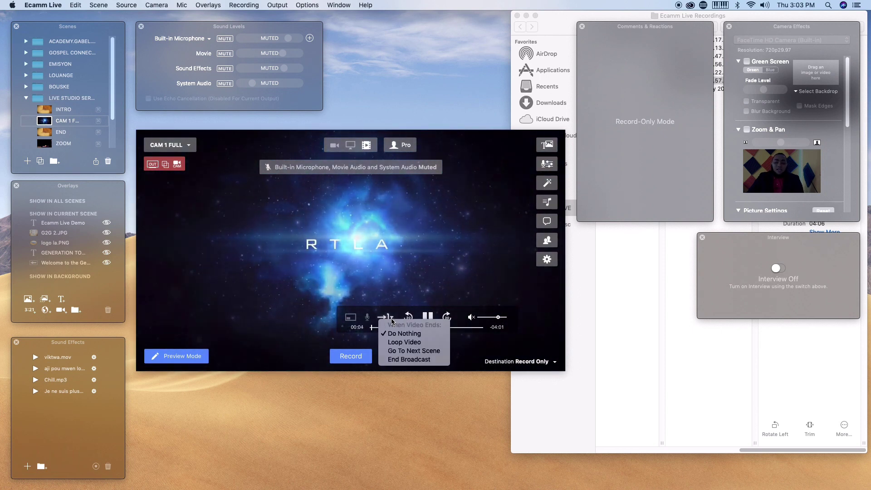
pyautogui.click(400, 352)
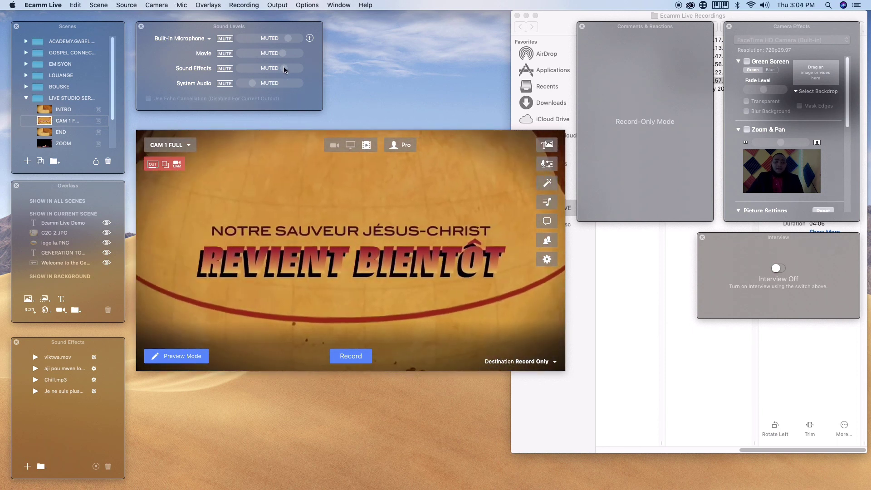
pyautogui.click(222, 55)
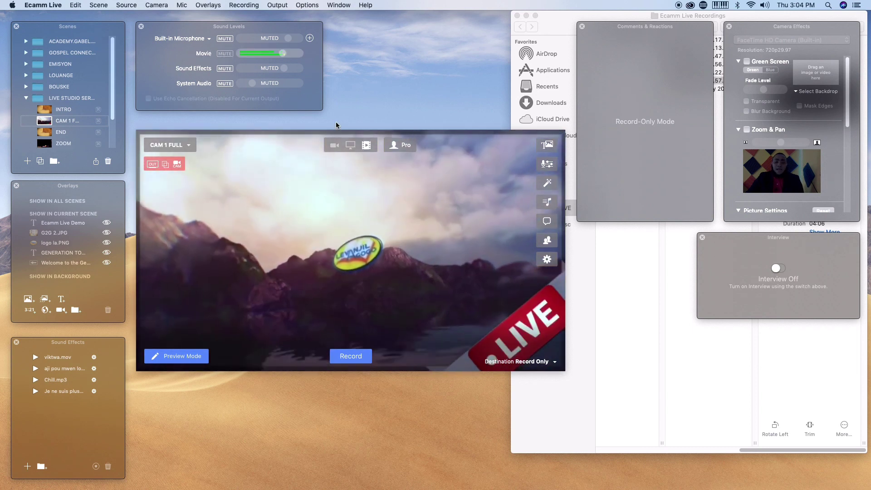
pyautogui.moveTo(346, 181)
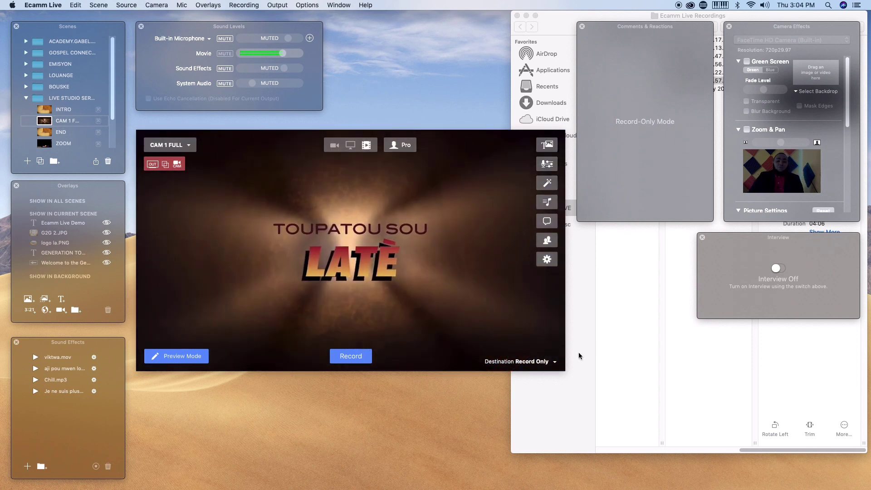
# Set the destination to Facebook and enter a trial description, clearing it again.
pyautogui.click(555, 362)
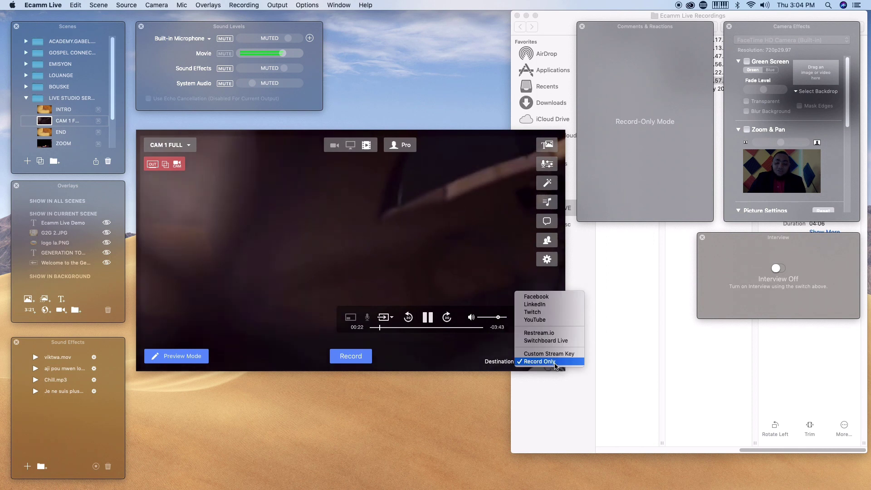
pyautogui.click(537, 296)
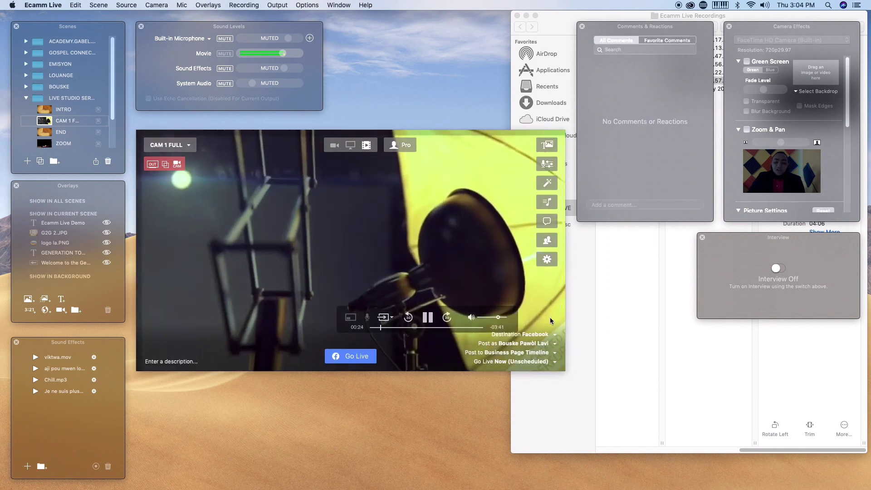
pyautogui.click(164, 362)
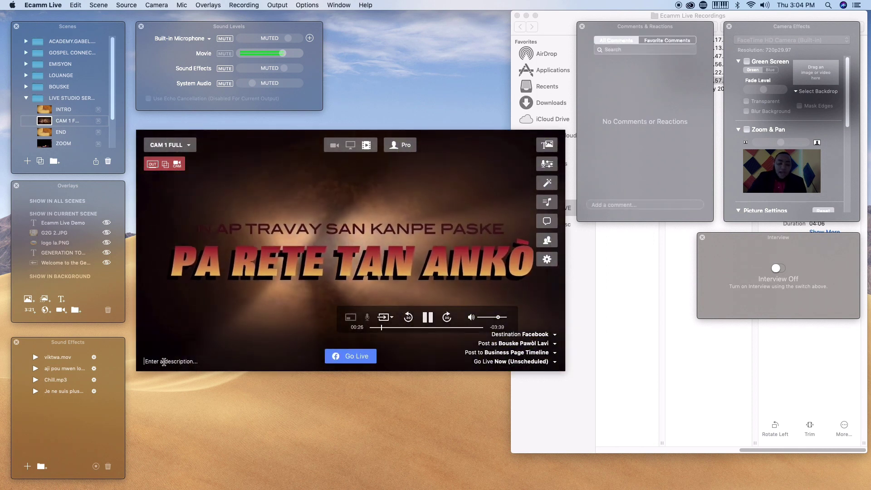
pyautogui.write('vhjf')
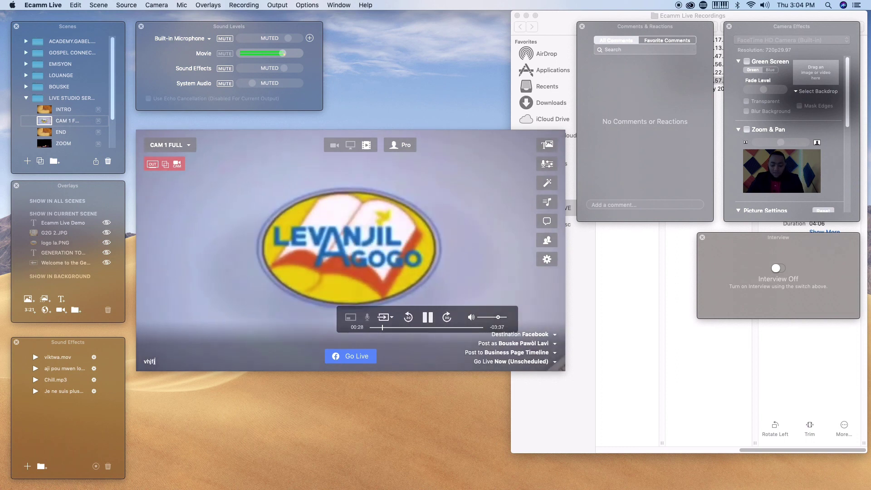
pyautogui.press('BackSpace')
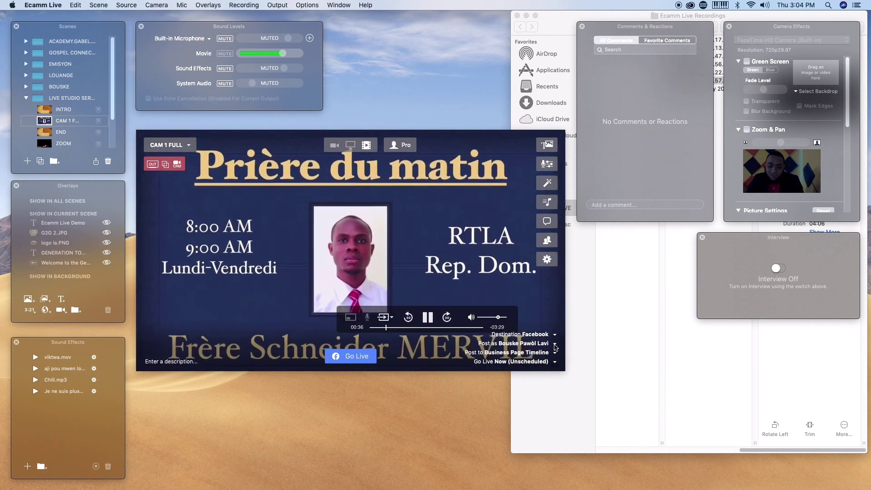
# Set the Facebook post to go out as Gabel Center Corporation and view the go-live scheduling options.
pyautogui.click(555, 343)
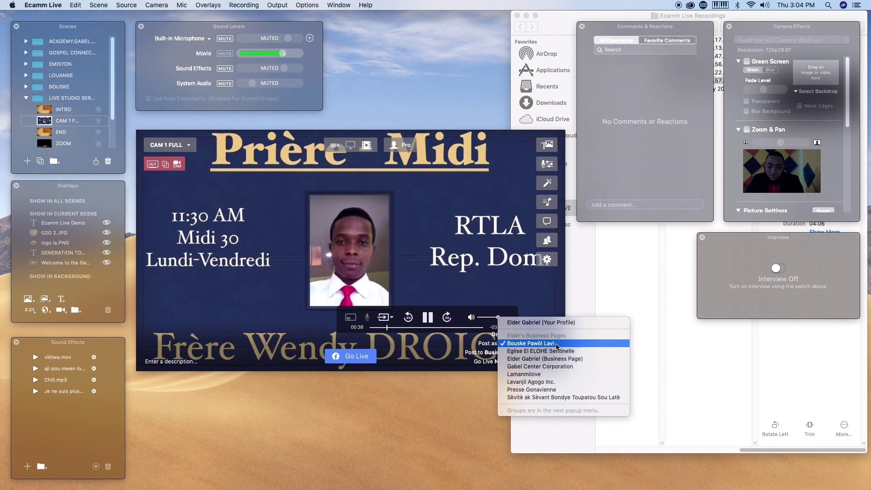
pyautogui.click(545, 368)
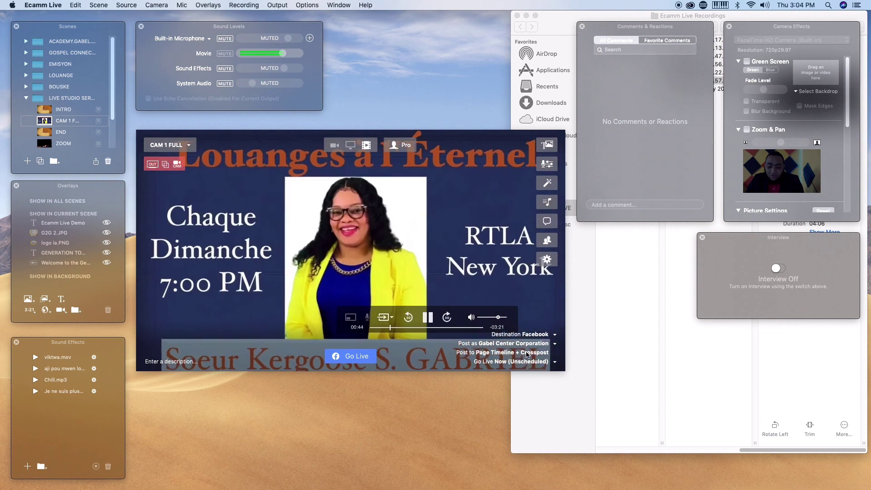
pyautogui.click(553, 361)
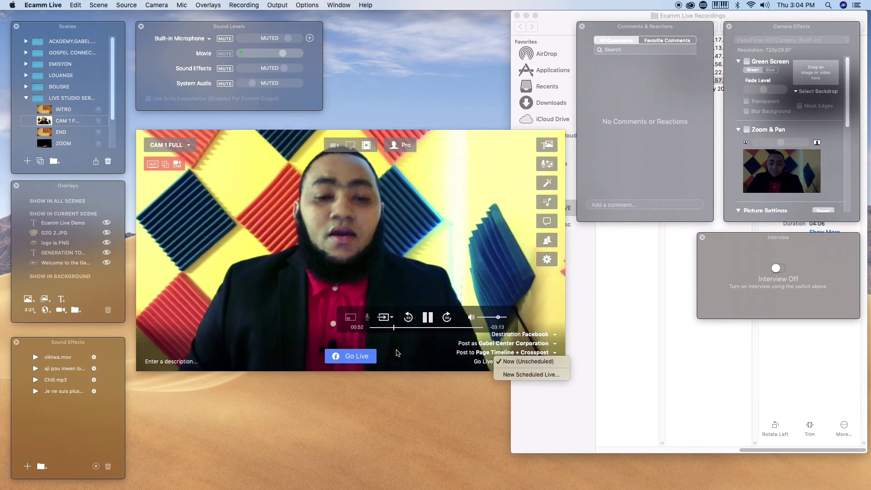
pyautogui.click(355, 358)
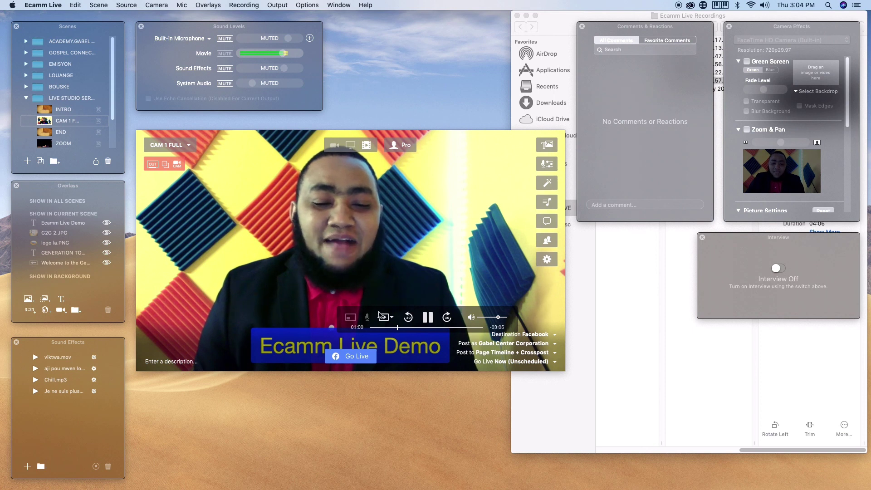
# Pause the recording's playback, then switch to the END scene and pause its video.
pyautogui.click(430, 318)
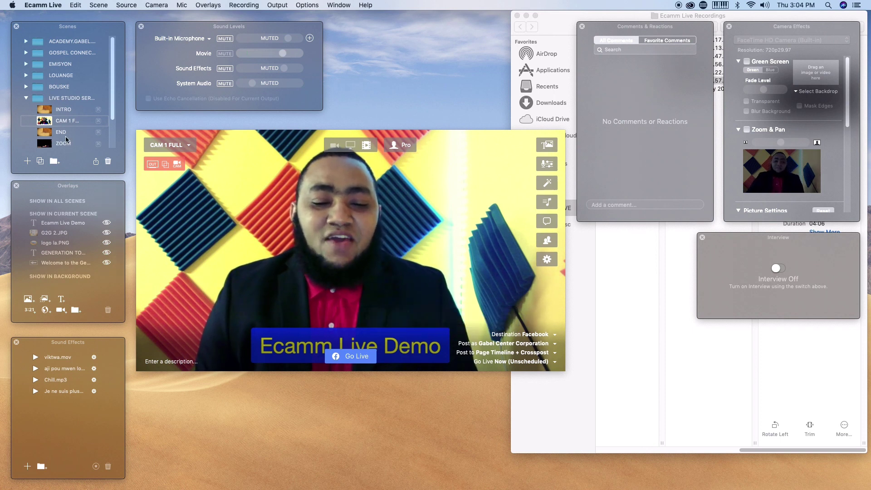
pyautogui.click(46, 132)
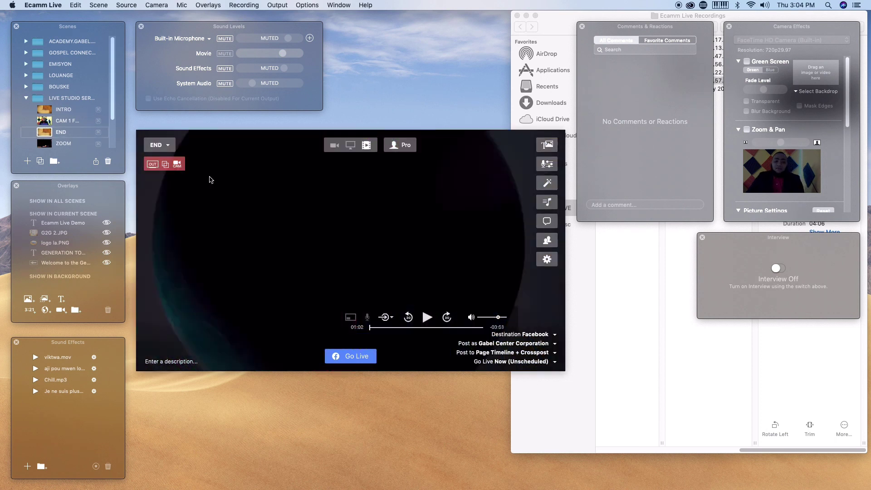
pyautogui.click(423, 317)
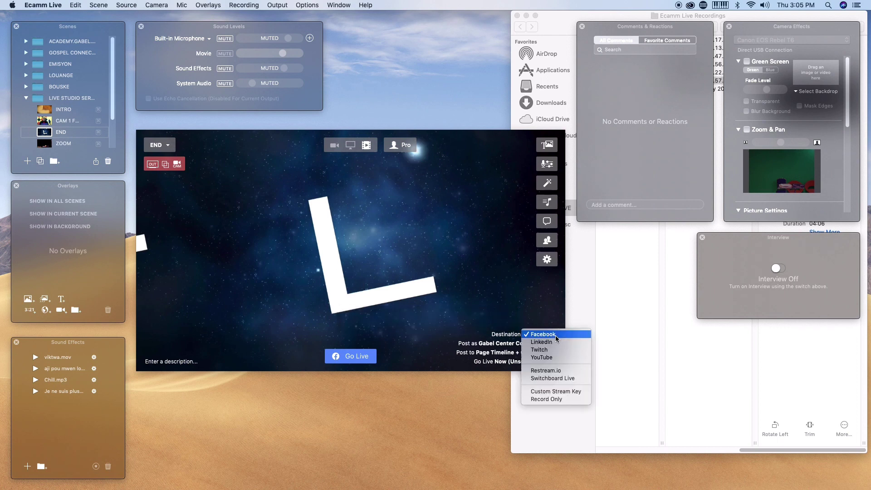
# Set the destination to Record Only.
pyautogui.click(410, 295)
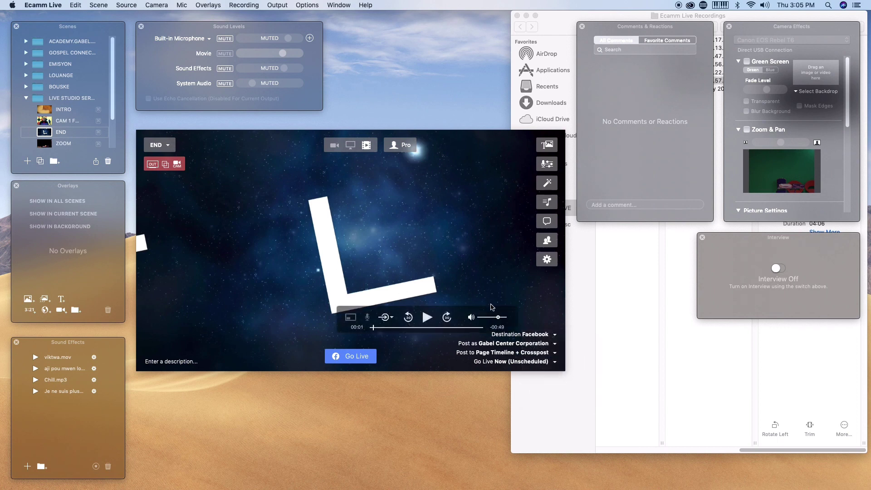
pyautogui.click(555, 336)
pyautogui.click(567, 401)
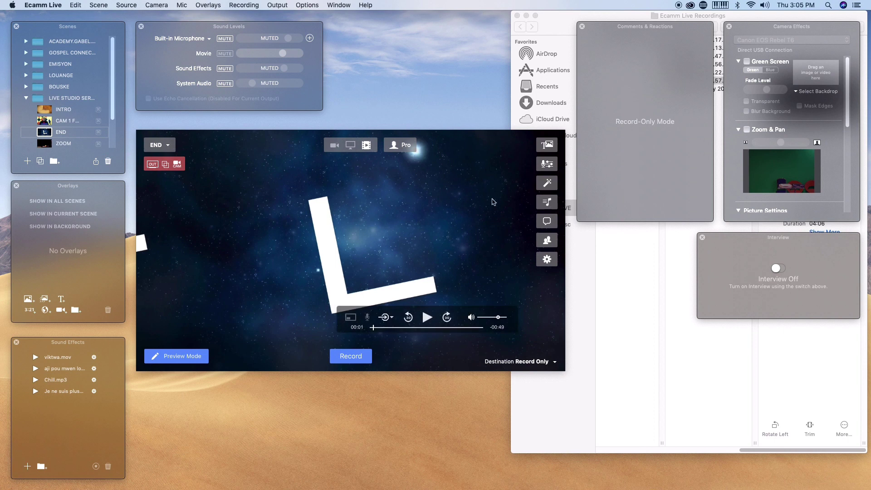
# Close the Finder recordings window and return the CAM 1 FULL scene to the live camera.
pyautogui.click(629, 290)
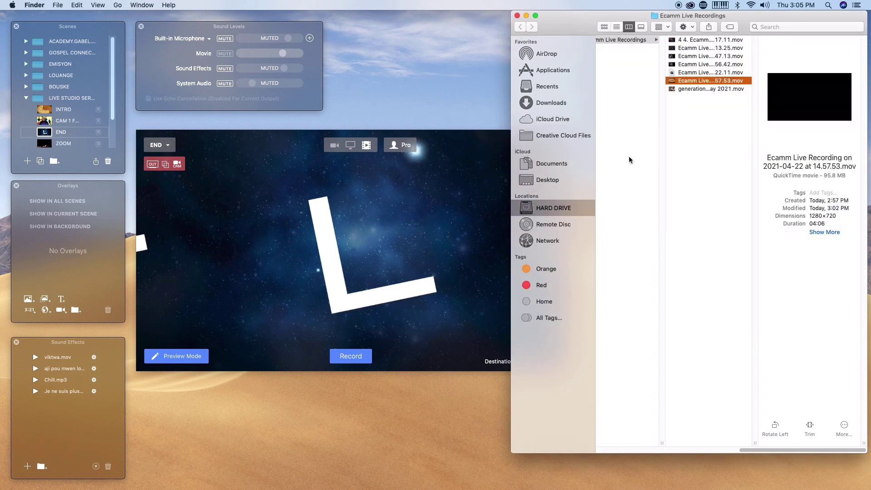
pyautogui.click(517, 15)
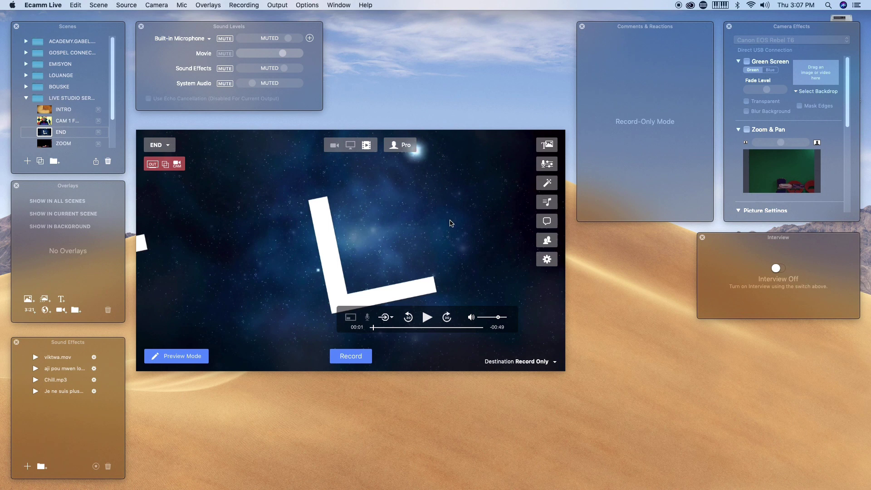
pyautogui.click(43, 121)
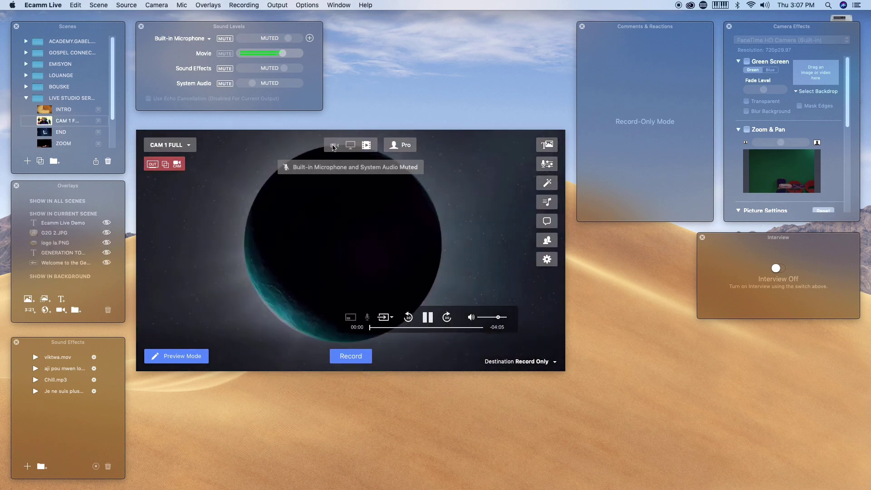
pyautogui.click(335, 147)
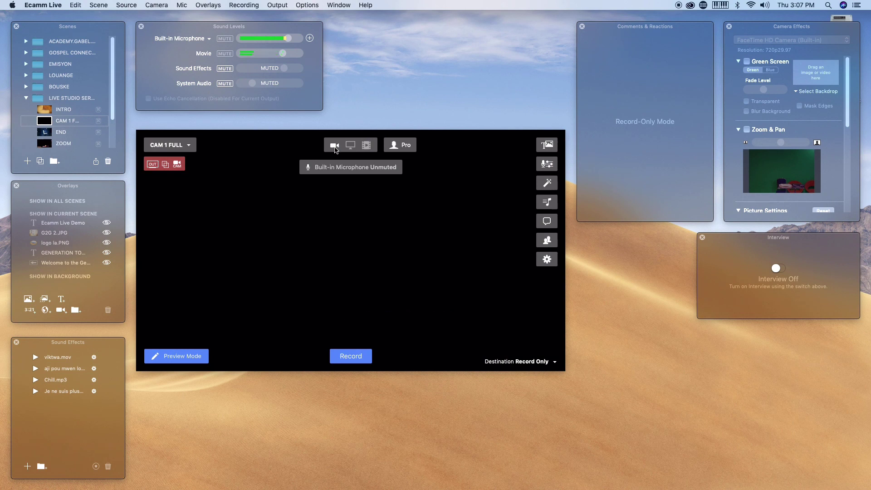